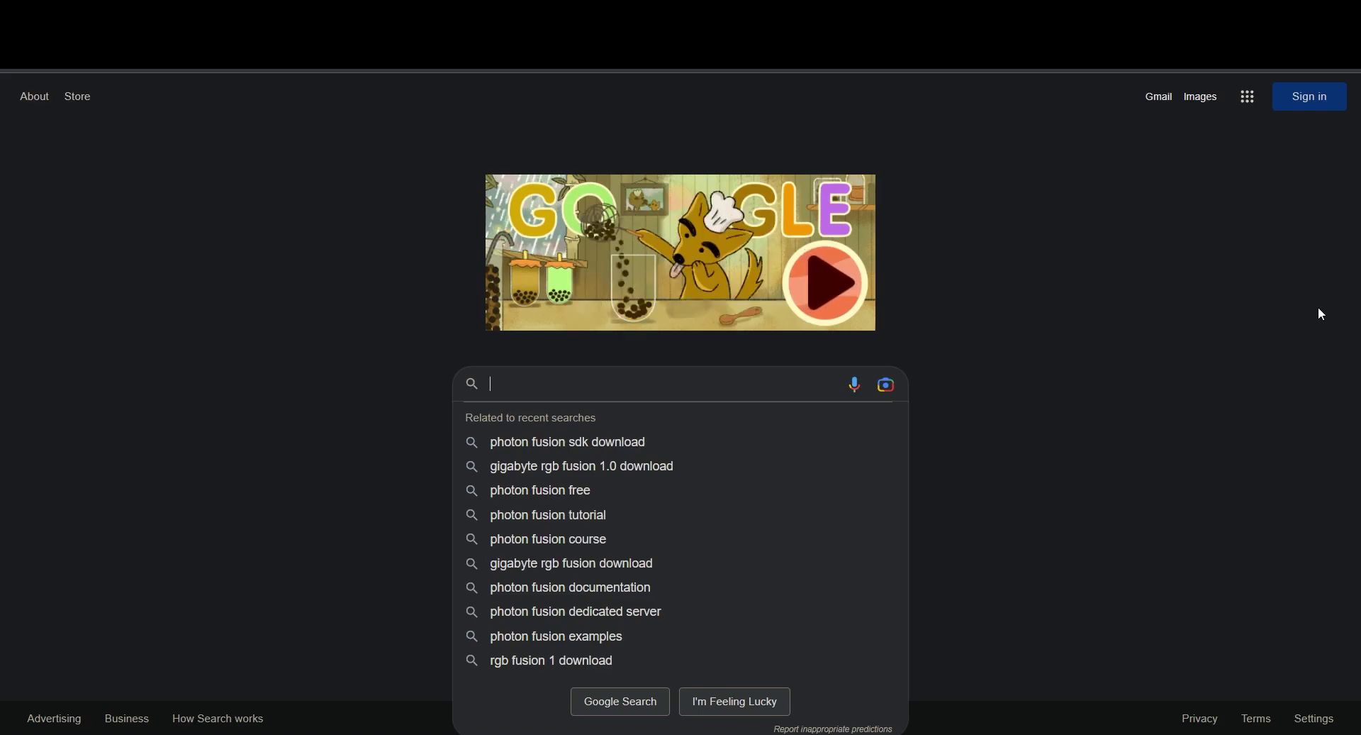
Step: Search Google for 'fusion sdk download'
{"action": "type", "text": "fusion sdk download"}
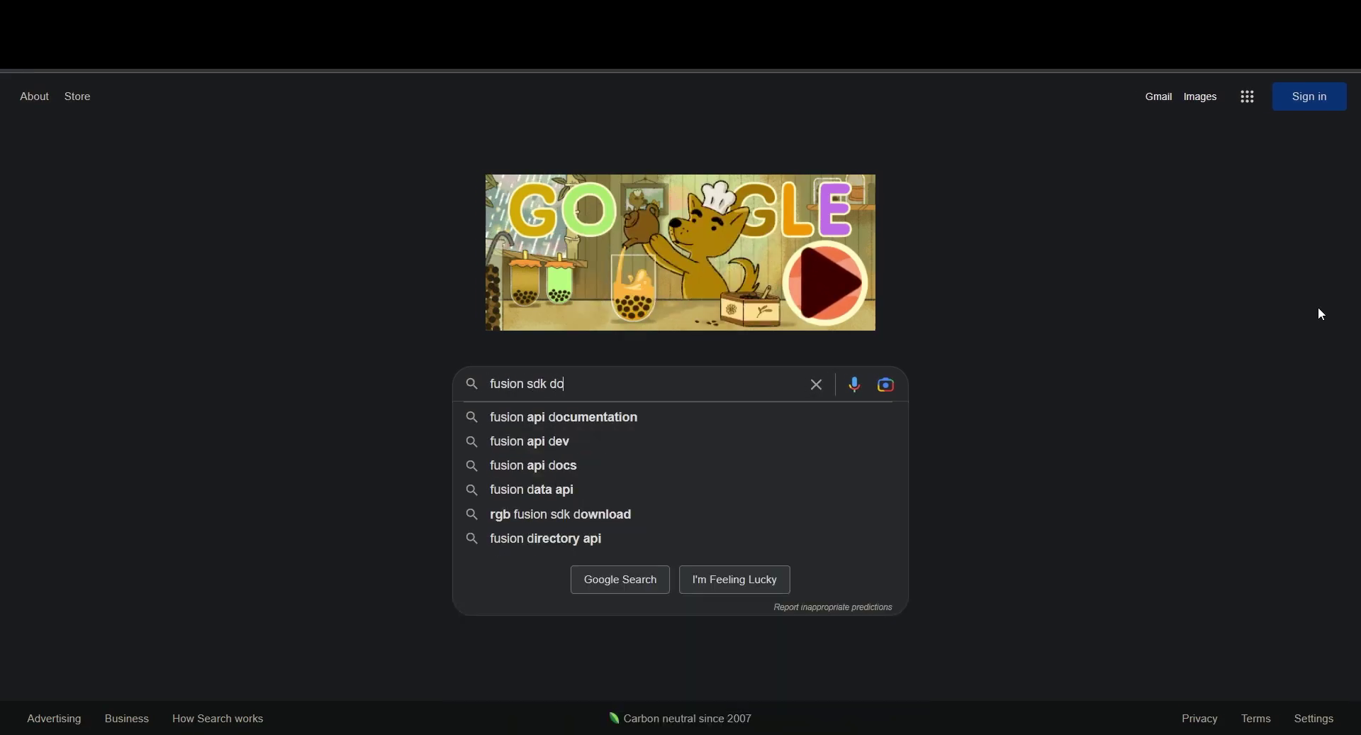
{"action": "key", "text": "Return"}
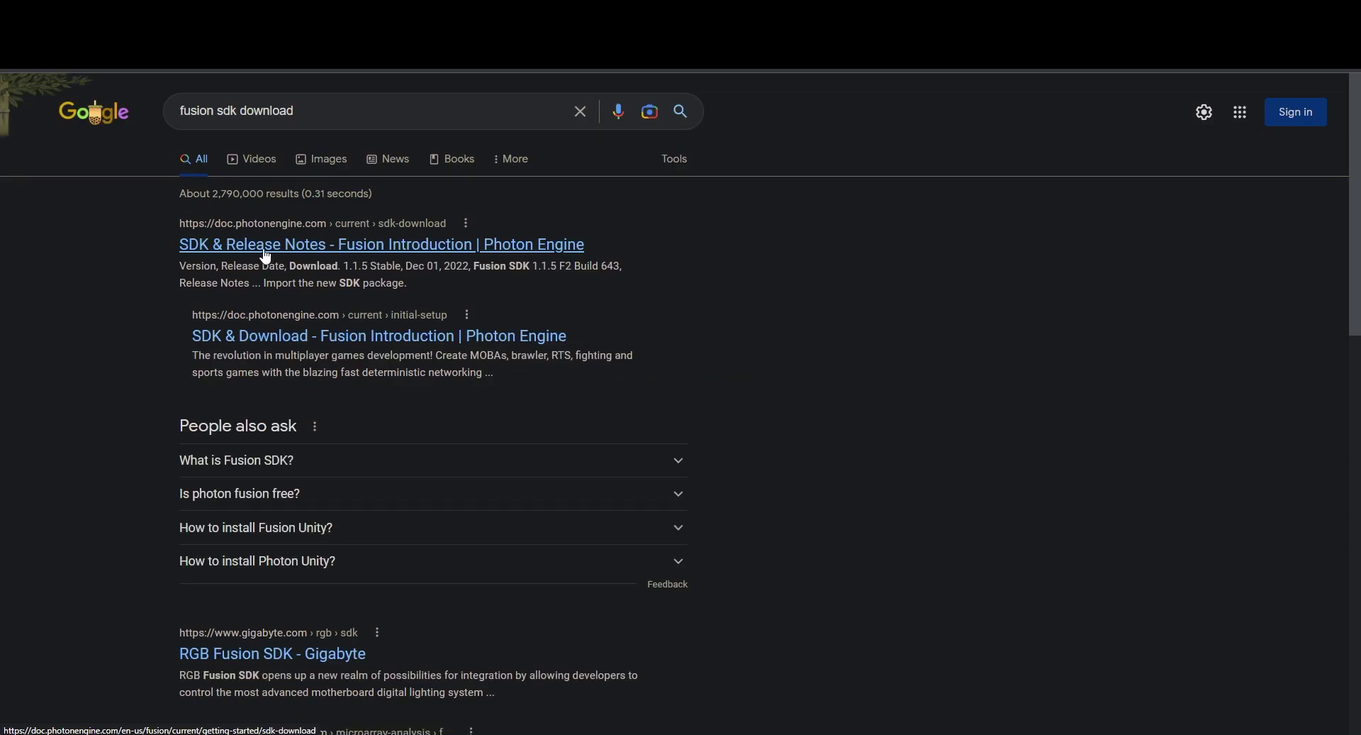
Step: Open Photon's SDK & Release Notes page and highlight the stable Fusion SDK 1.1.5 F2 Build 643 download
{"action": "left_click", "coordinate": [268, 256]}
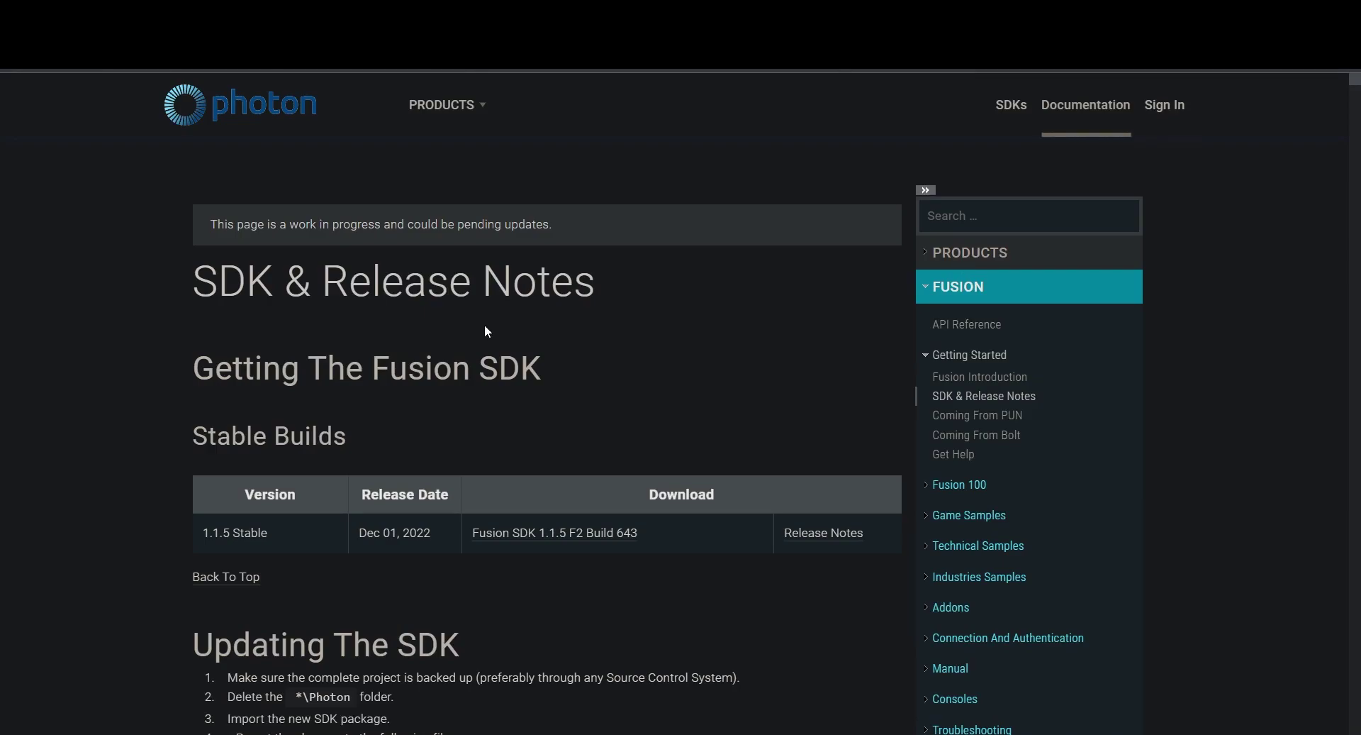
{"action": "scroll", "coordinate": [466, 359], "scroll_direction": "down", "scroll_amount": 1}
{"action": "left_click_drag", "start_coordinate": [308, 461], "coordinate": [207, 463]}
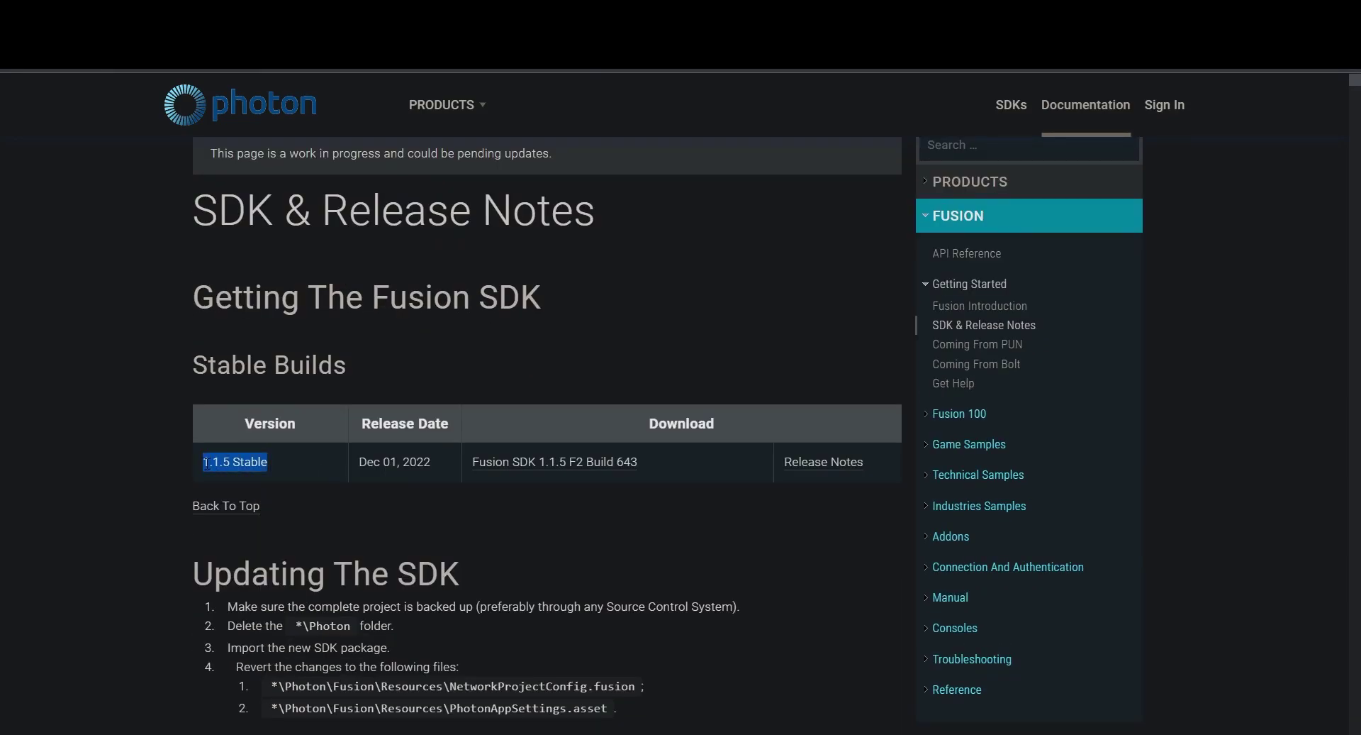
{"action": "left_click_drag", "start_coordinate": [305, 461], "coordinate": [212, 461]}
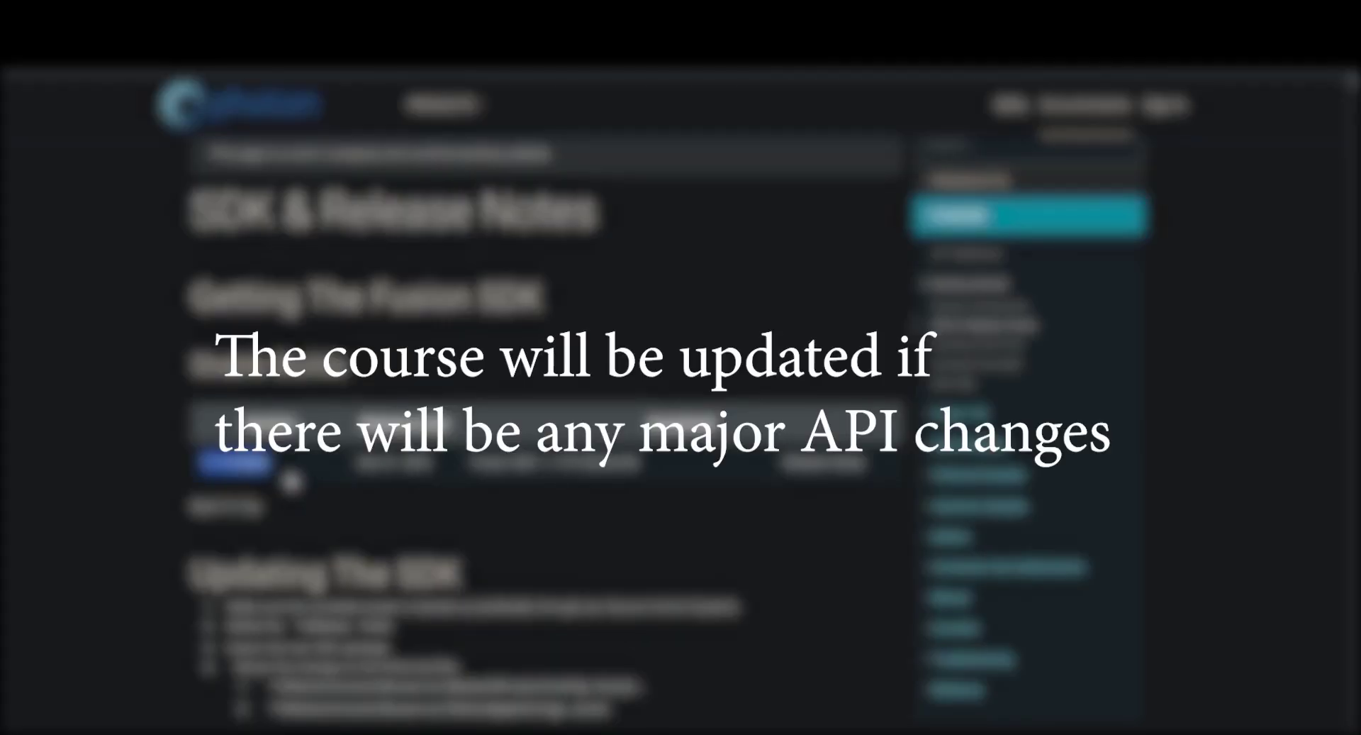
{"action": "left_click", "coordinate": [278, 471]}
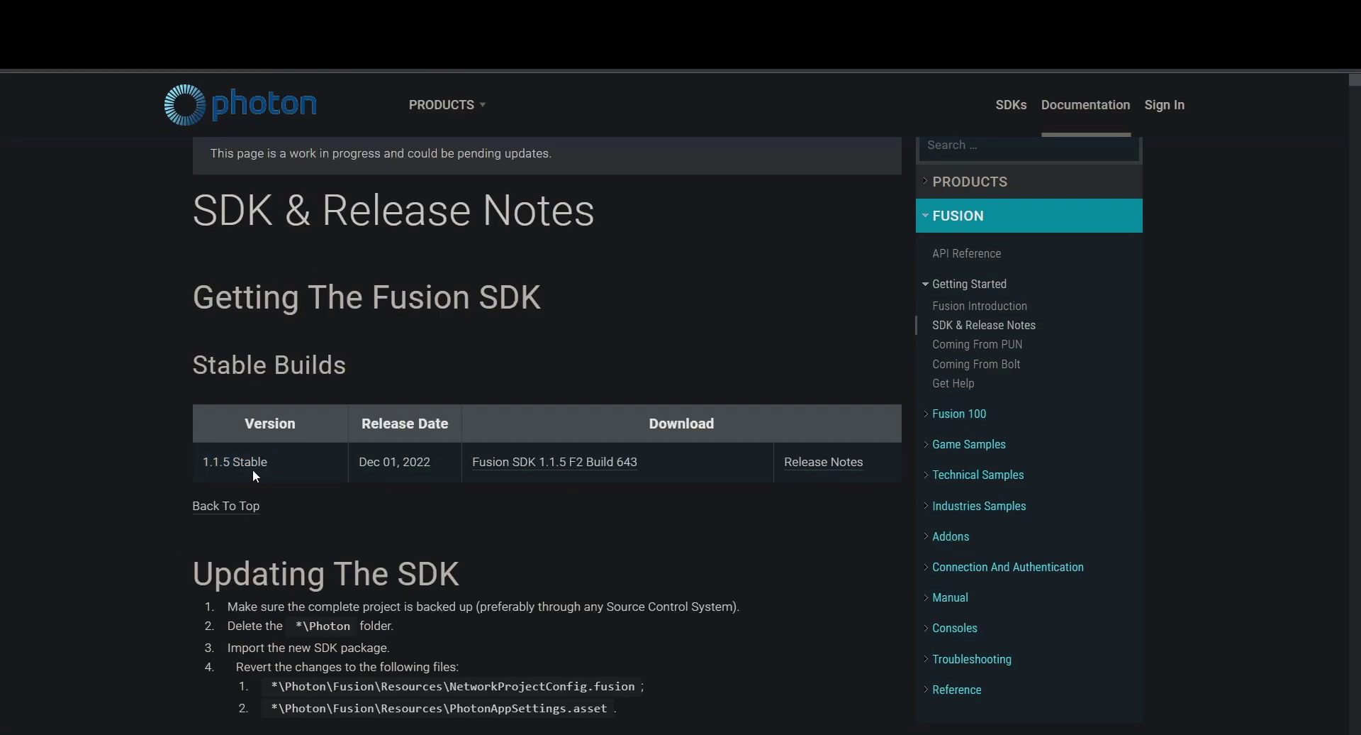
{"action": "left_click_drag", "start_coordinate": [652, 462], "coordinate": [466, 473]}
Step: Review the Requirements: Unity 2020.3 or above, text Asset Serialization, and the Mono.Cecil package
{"action": "scroll", "coordinate": [499, 524], "scroll_direction": "down", "scroll_amount": 7}
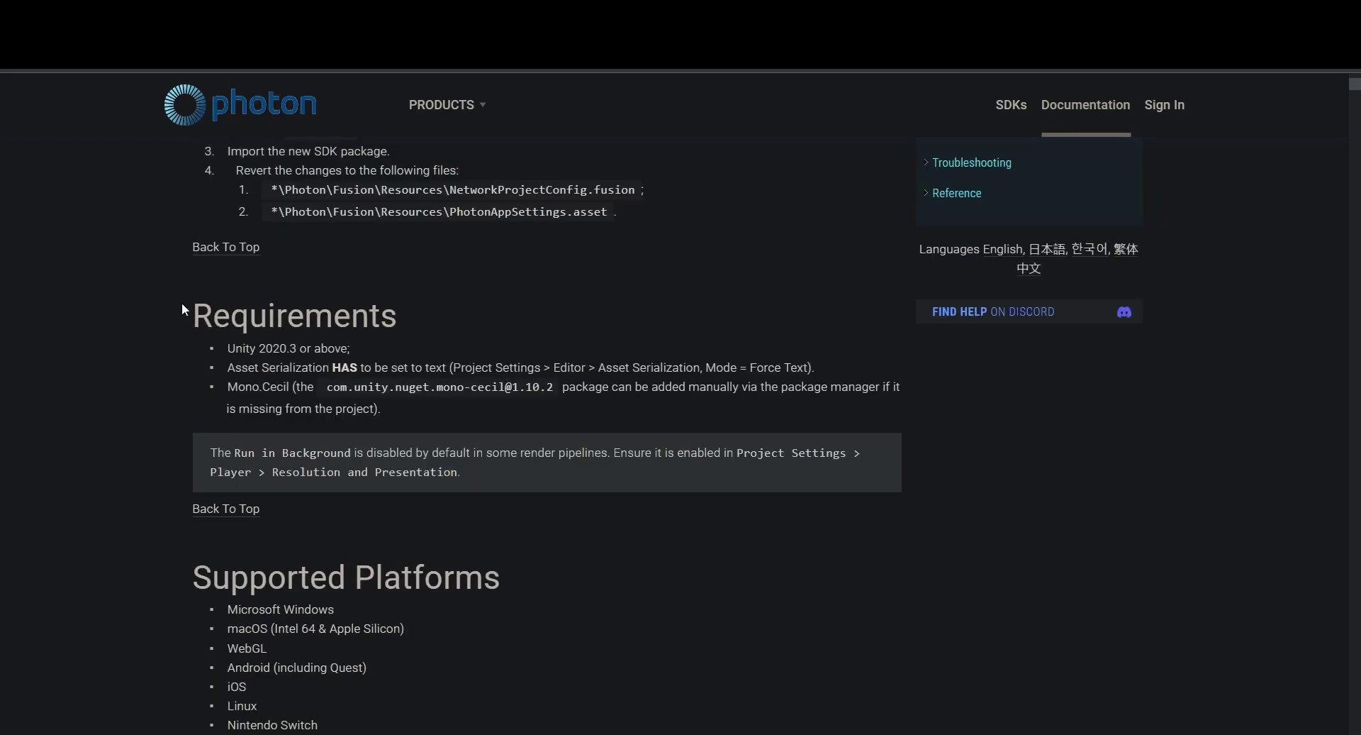
{"action": "left_click_drag", "start_coordinate": [185, 312], "coordinate": [424, 318]}
{"action": "left_click", "coordinate": [262, 419]}
{"action": "left_click_drag", "start_coordinate": [228, 349], "coordinate": [292, 349]}
{"action": "left_click", "coordinate": [291, 348]}
{"action": "double_click", "coordinate": [277, 348]}
{"action": "double_click", "coordinate": [331, 348]}
{"action": "left_click", "coordinate": [368, 425]}
{"action": "left_click_drag", "start_coordinate": [228, 368], "coordinate": [329, 367]}
{"action": "double_click", "coordinate": [346, 367]}
{"action": "double_click", "coordinate": [436, 367]}
{"action": "left_click_drag", "start_coordinate": [227, 387], "coordinate": [554, 387]}
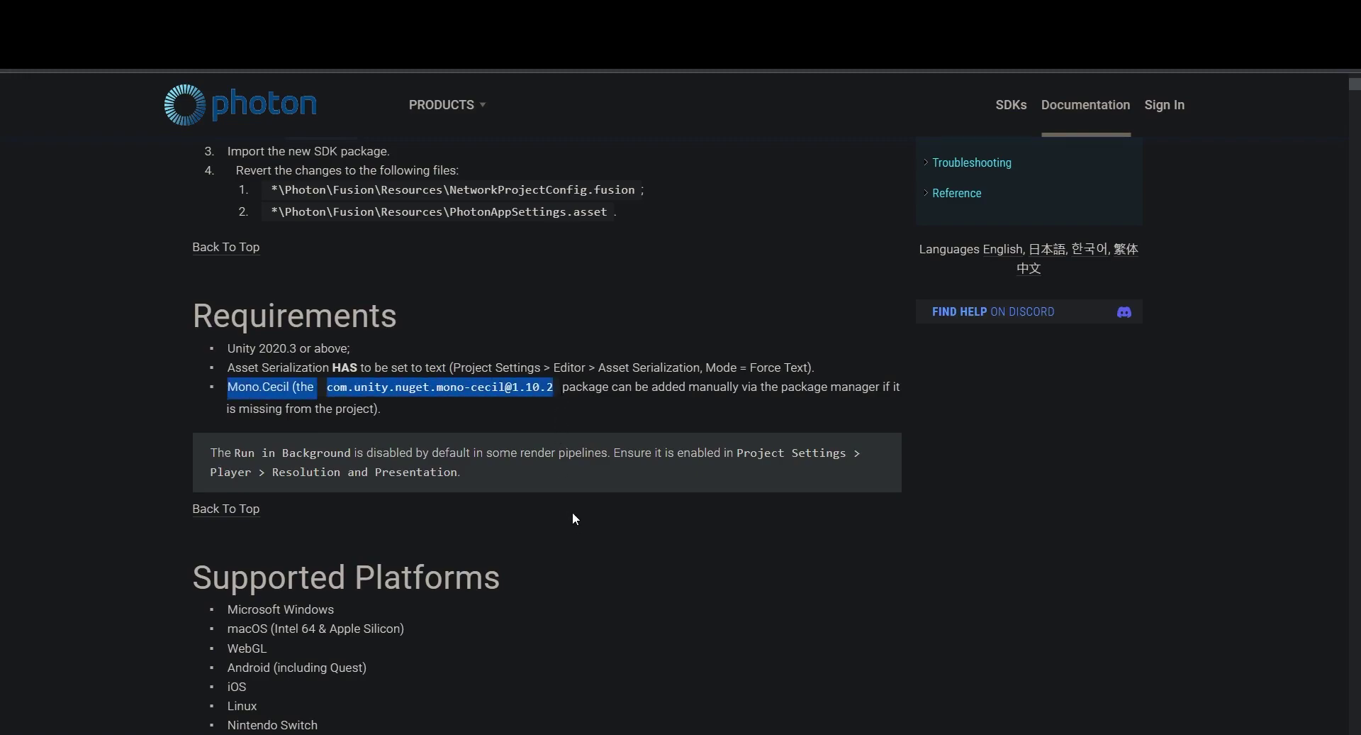
{"action": "left_click", "coordinate": [557, 505]}
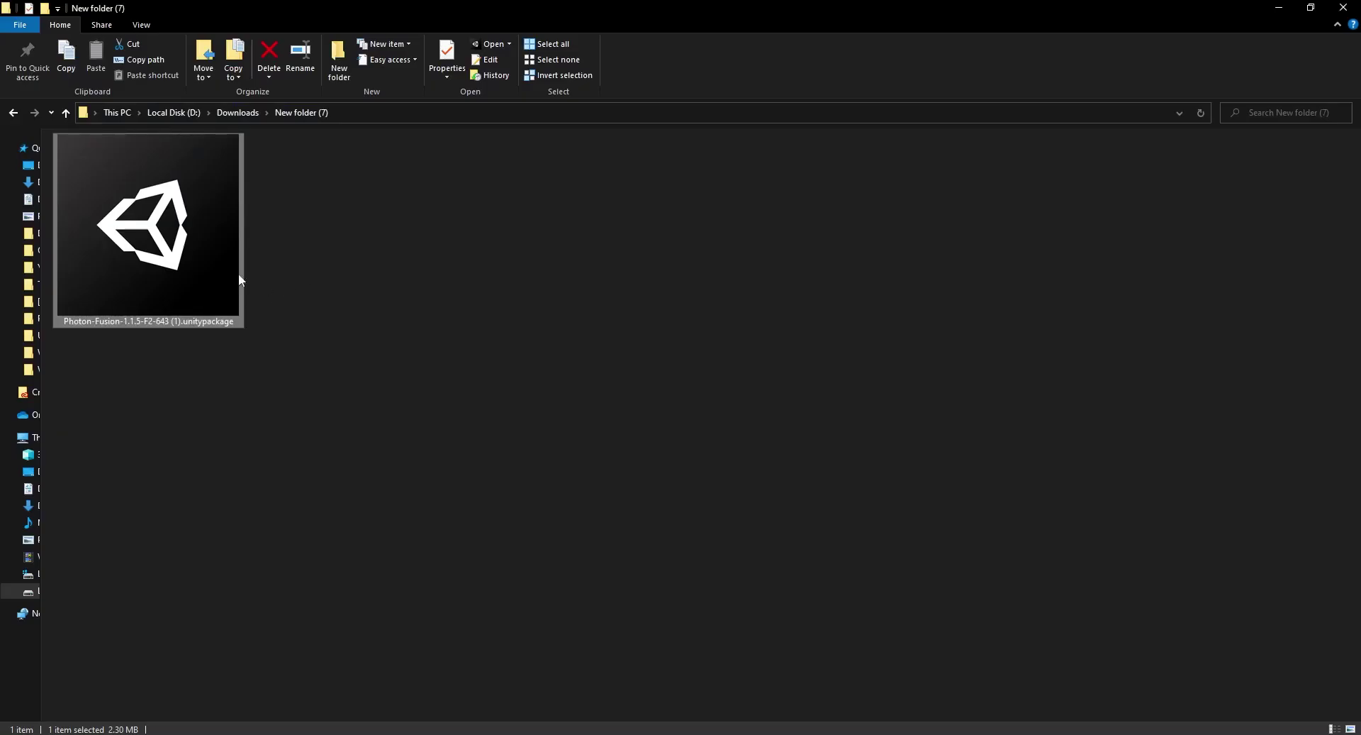
Step: Drag the Photon Fusion unitypackage into Assets and import all its files
{"action": "left_click_drag", "start_coordinate": [304, 7], "coordinate": [305, 129]}
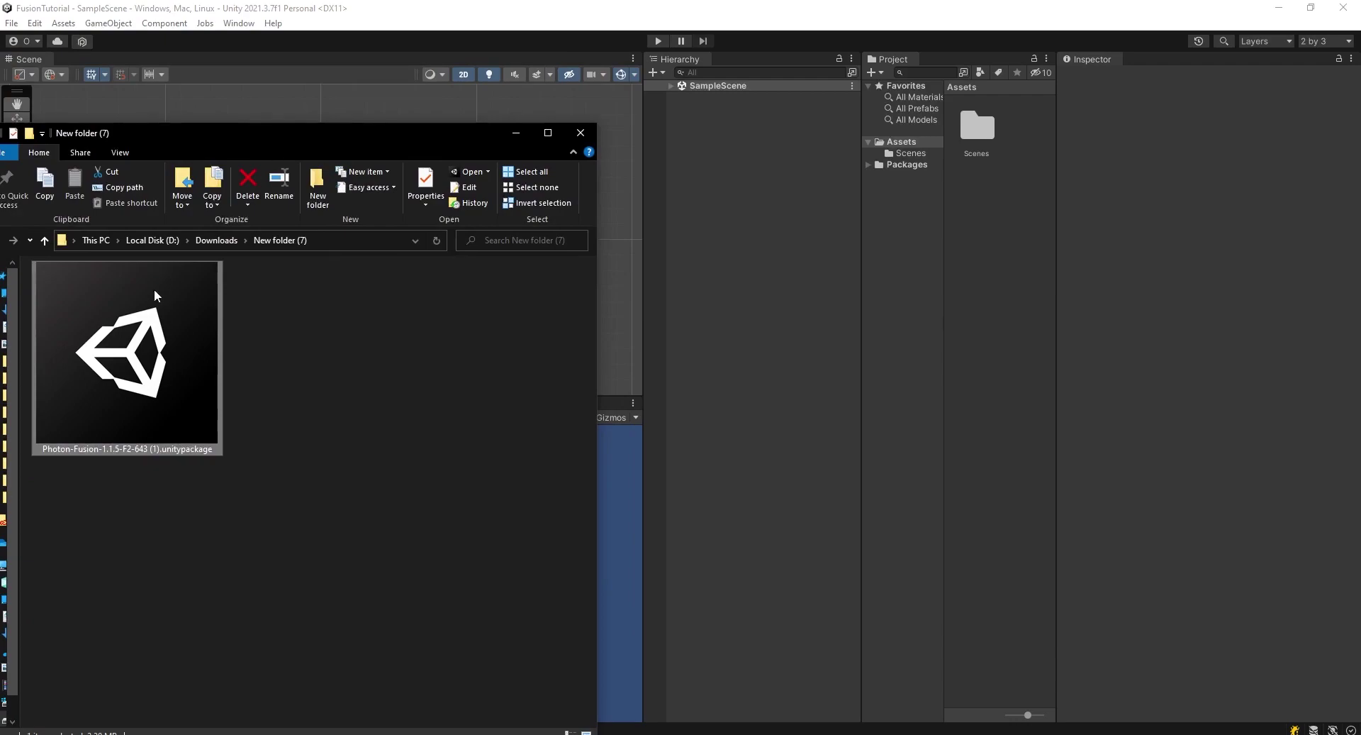
{"action": "left_click_drag", "start_coordinate": [156, 295], "coordinate": [901, 143]}
{"action": "left_click", "coordinate": [105, 118]}
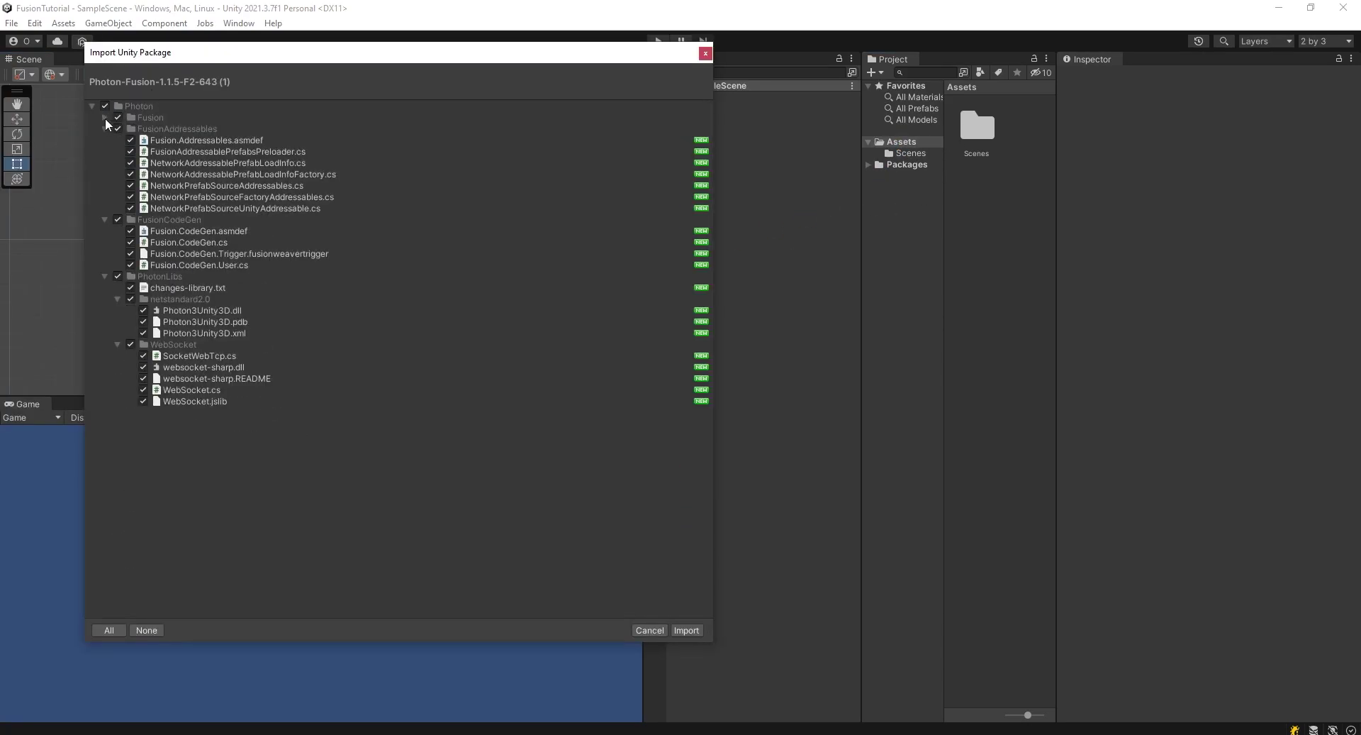
{"action": "left_click", "coordinate": [105, 119]}
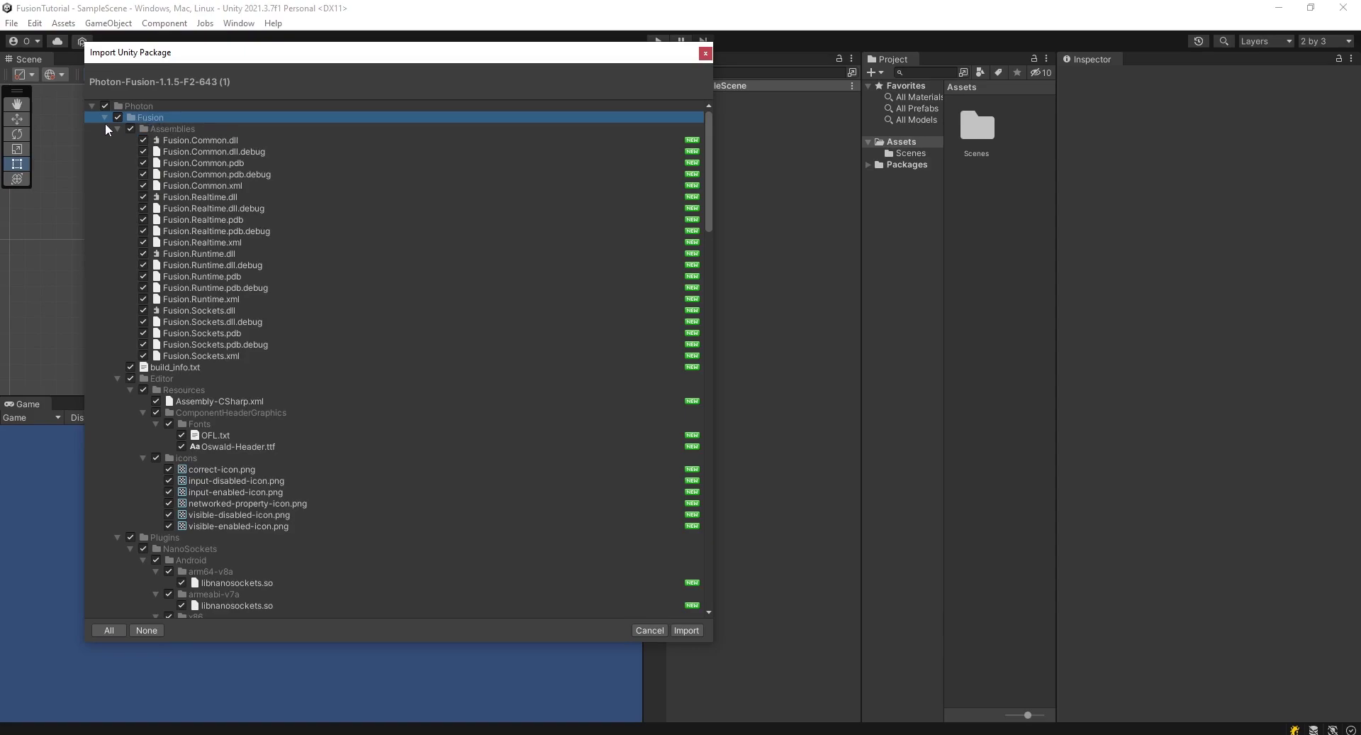
{"action": "left_click", "coordinate": [105, 117]}
{"action": "left_click", "coordinate": [388, 366]}
{"action": "left_click", "coordinate": [694, 634]}
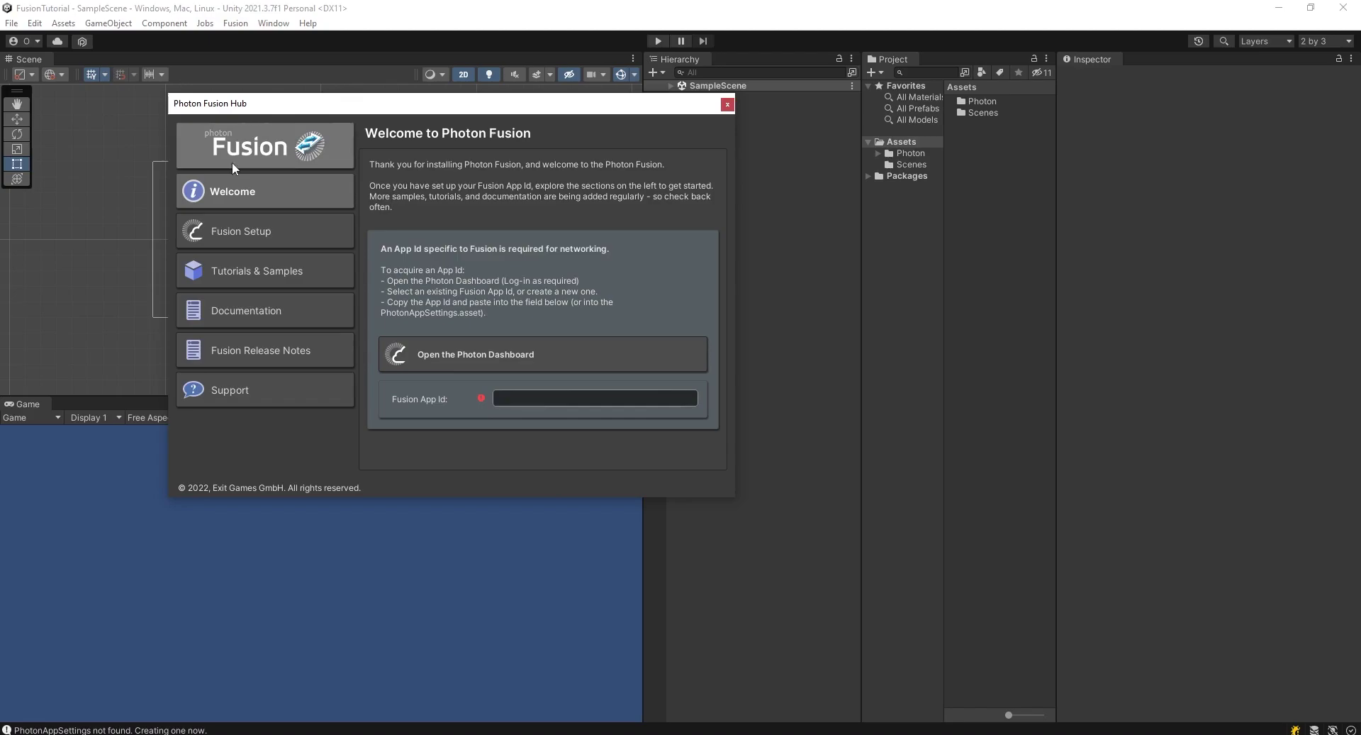
Step: Reopen the Photon Fusion Hub from the Fusion menu and open the Photon dashboard in the browser
{"action": "mouse_move", "coordinate": [200, 109]}
{"action": "left_mouse_down"}
{"action": "mouse_move", "coordinate": [194, 148]}
{"action": "mouse_move", "coordinate": [200, 118]}
{"action": "left_mouse_up"}
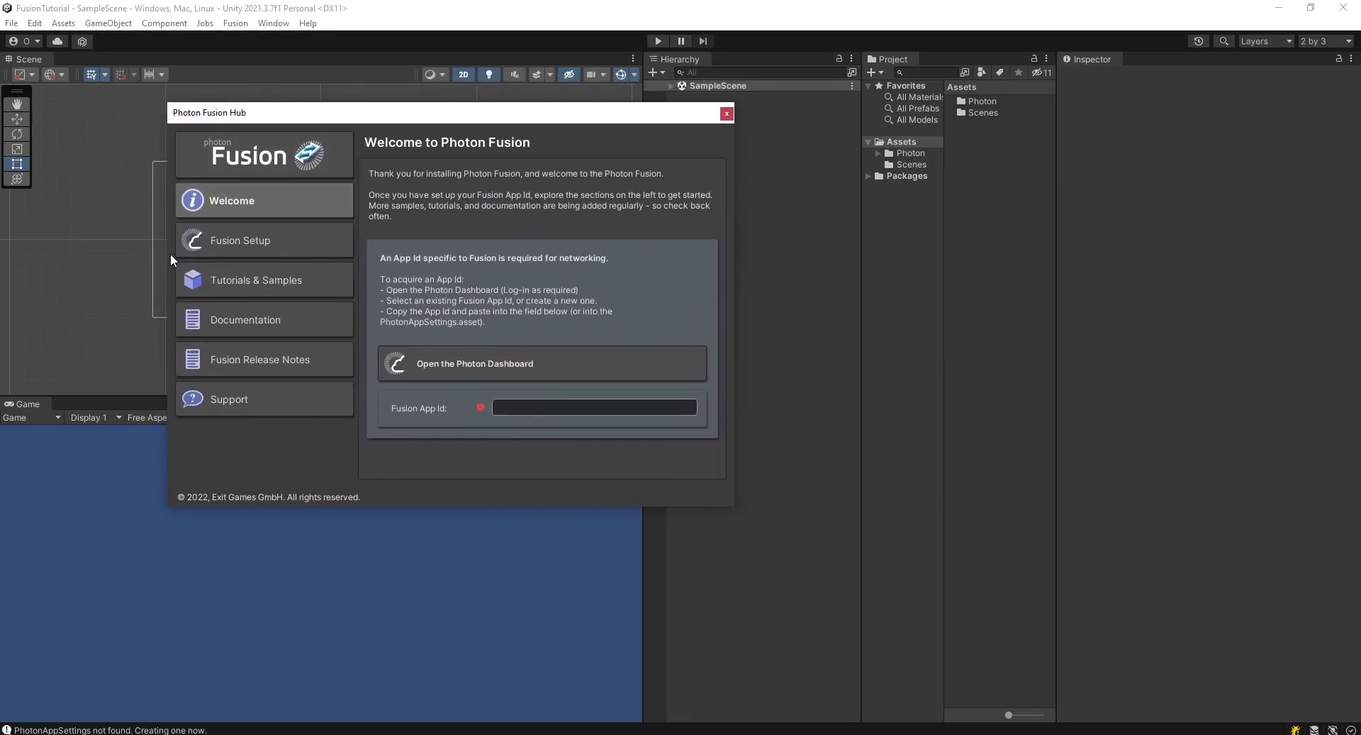
{"action": "left_click", "coordinate": [235, 25]}
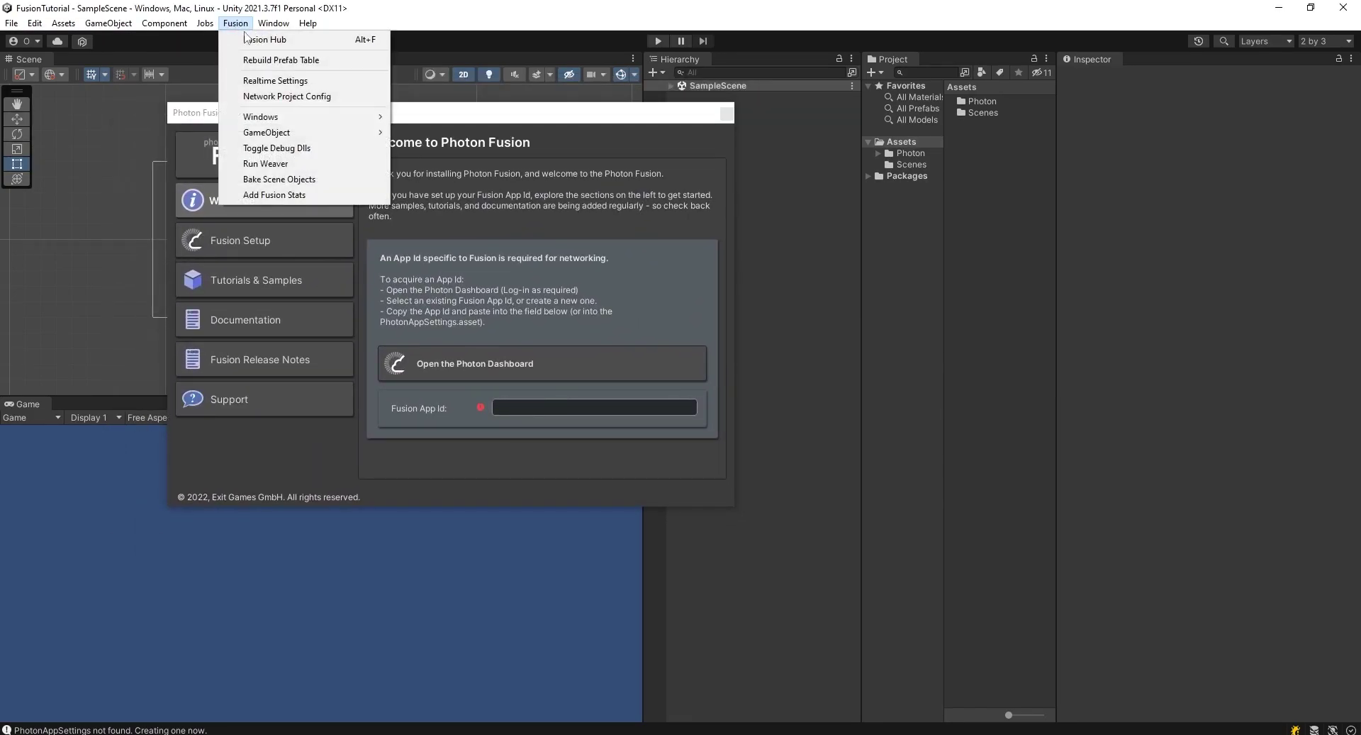
{"action": "left_click", "coordinate": [312, 40]}
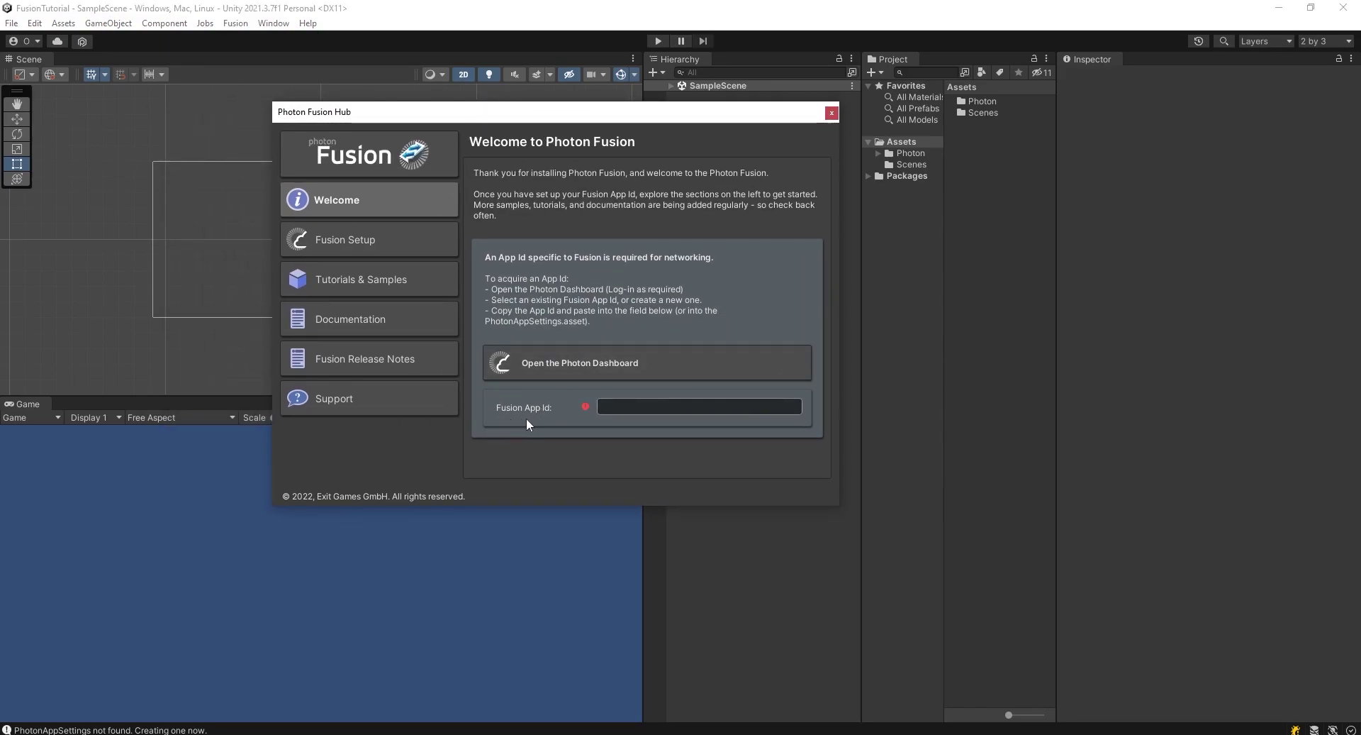
{"action": "left_click", "coordinate": [585, 364]}
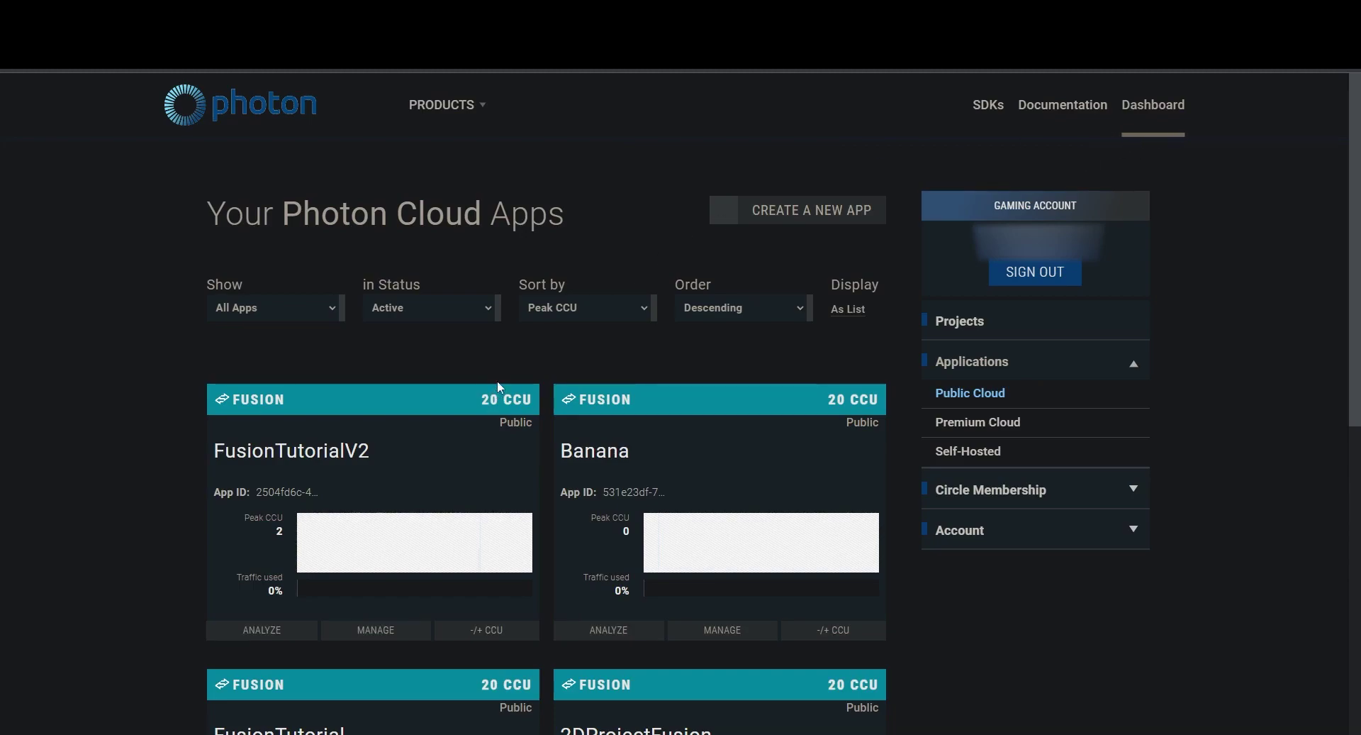
Step: Create a new app with Fusion as its Photon SDK, named FusionTutorialV3
{"action": "scroll", "coordinate": [738, 395], "scroll_direction": "down", "scroll_amount": 3}
{"action": "scroll", "coordinate": [524, 389], "scroll_direction": "up", "scroll_amount": 2}
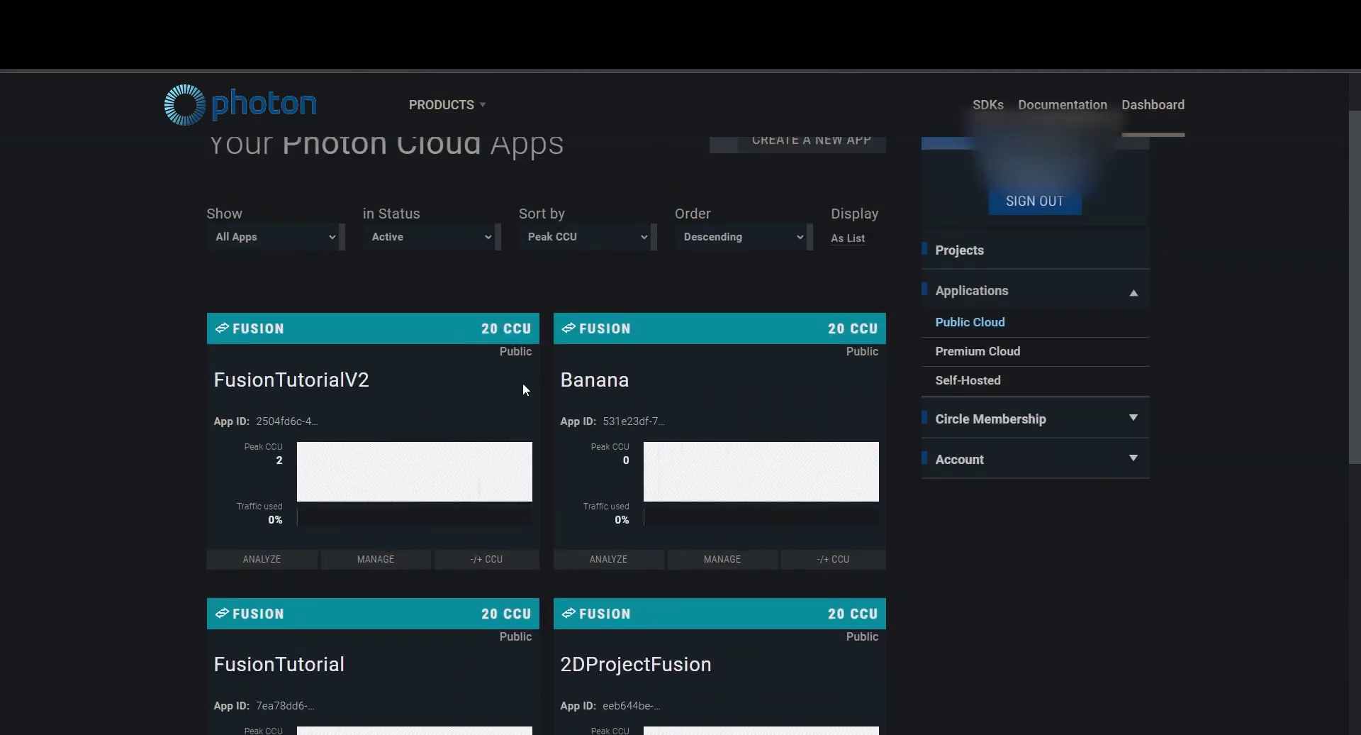
{"action": "scroll", "coordinate": [416, 462], "scroll_direction": "down", "scroll_amount": 3}
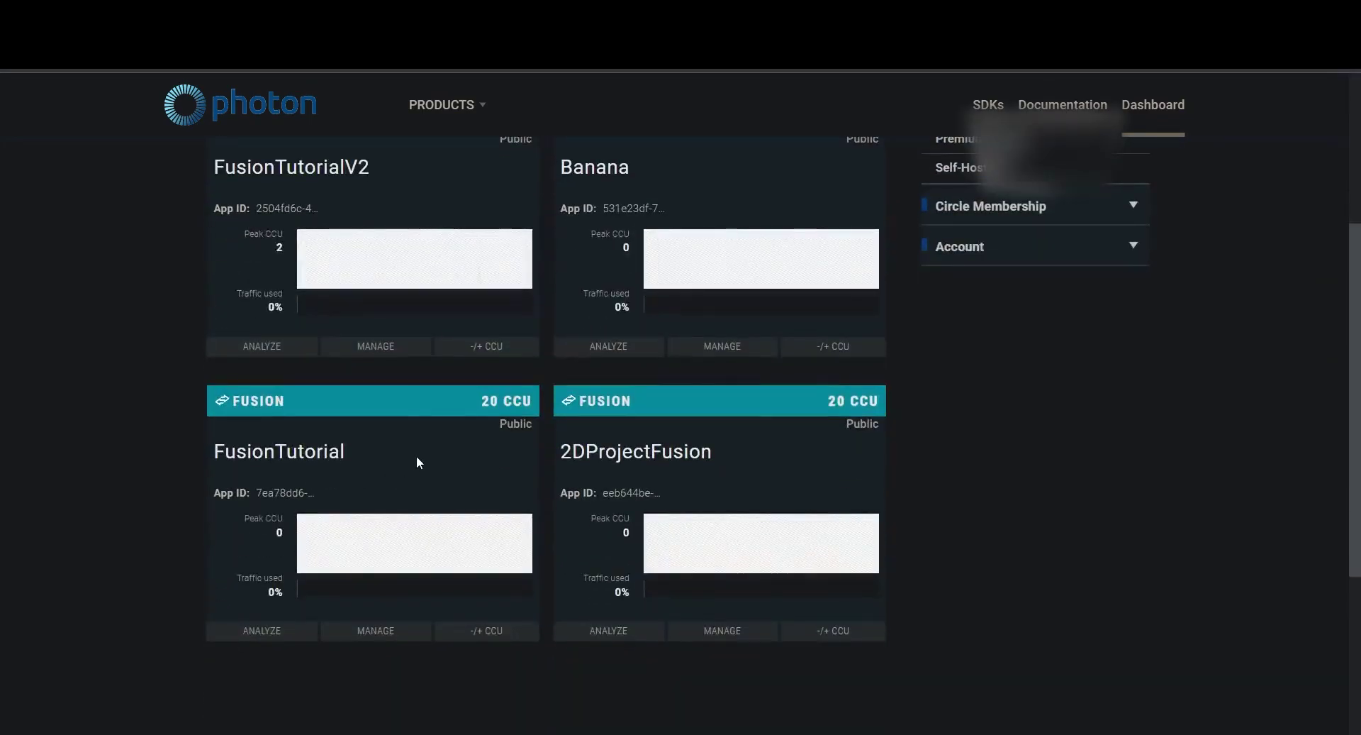
{"action": "scroll", "coordinate": [721, 371], "scroll_direction": "up", "scroll_amount": 4}
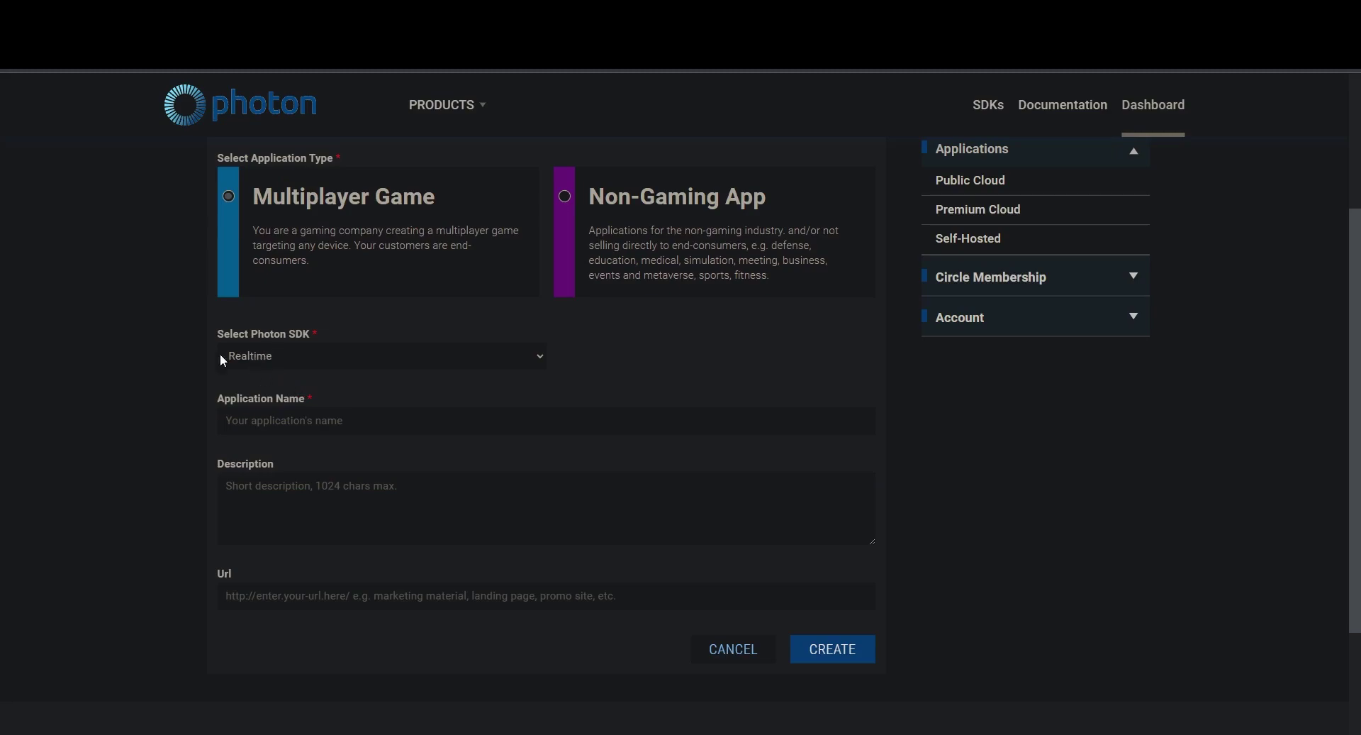
{"action": "left_click", "coordinate": [223, 357]}
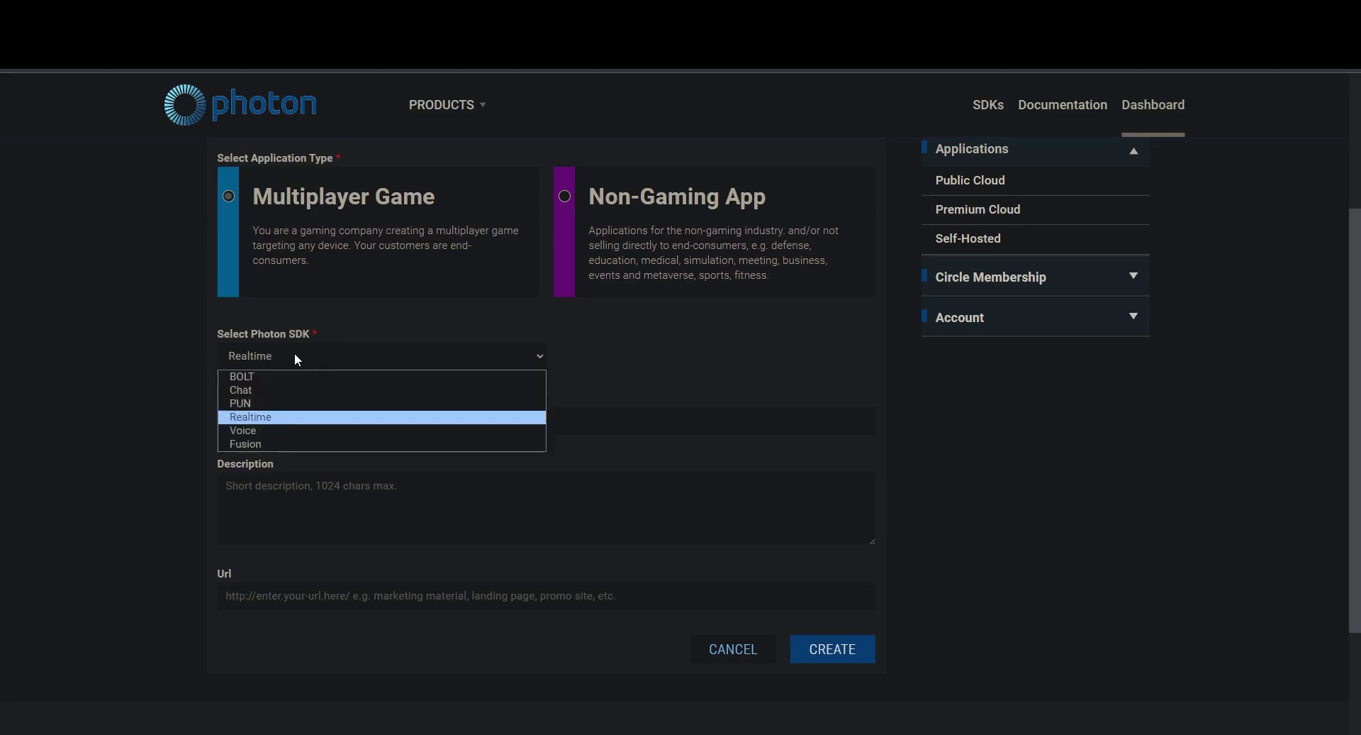
{"action": "left_click", "coordinate": [246, 446]}
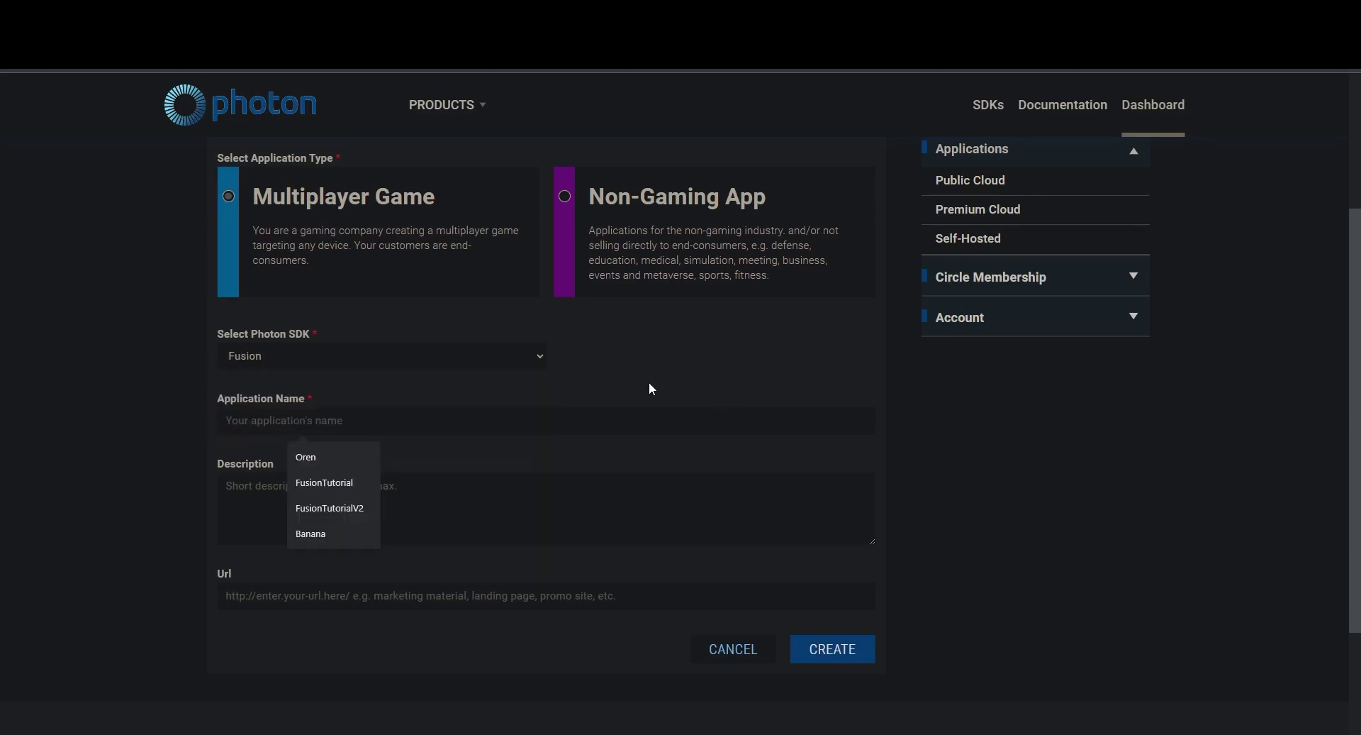
{"action": "type", "text": "FusionTutori"}
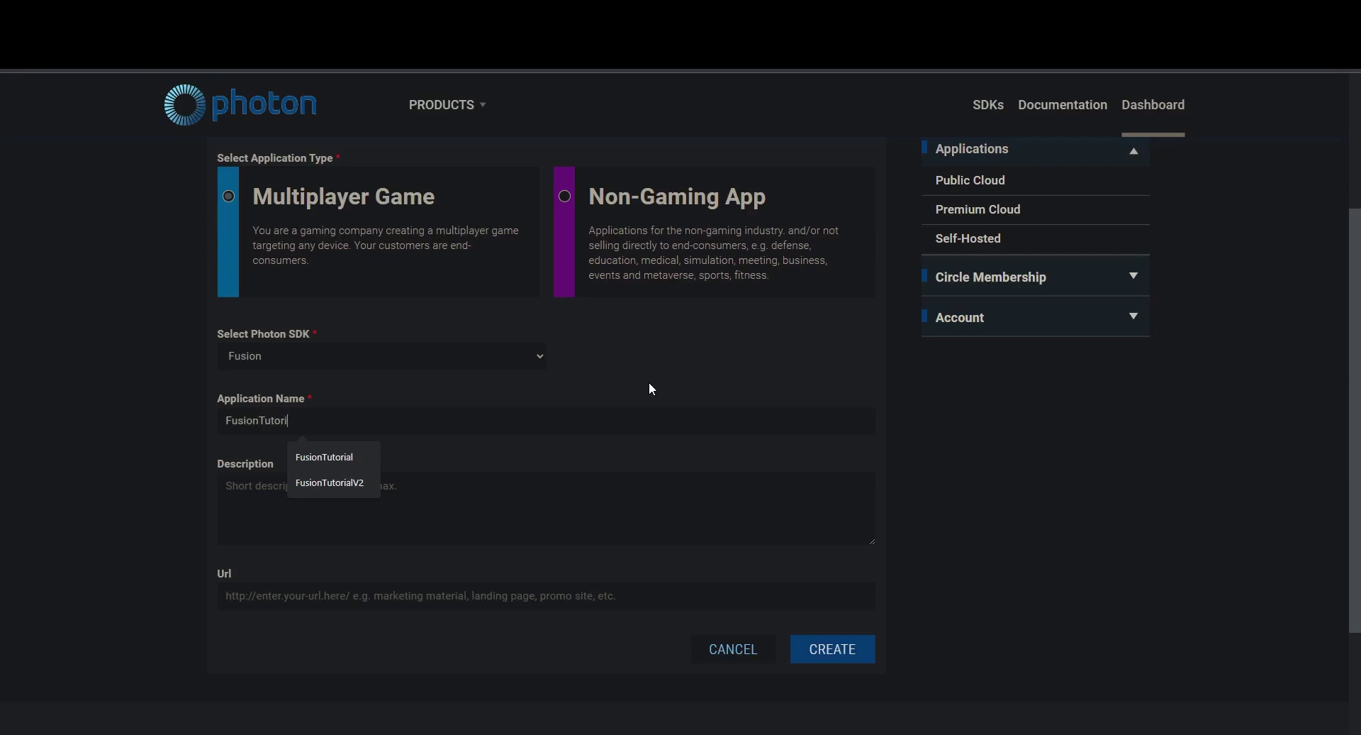
{"action": "type", "text": "alV3"}
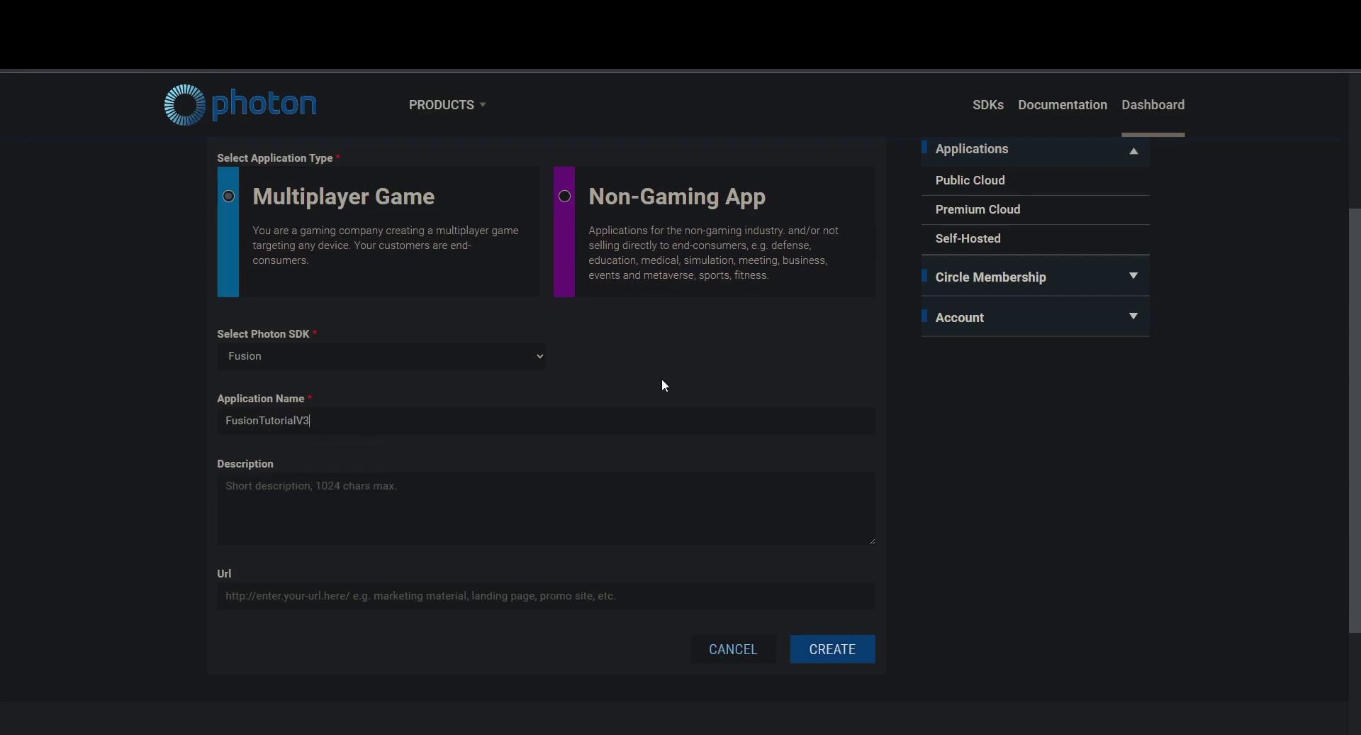
Step: Reveal the full App ID of the new FusionTutorialV3 app in the app list
{"action": "scroll", "coordinate": [547, 553], "scroll_direction": "down", "scroll_amount": 1}
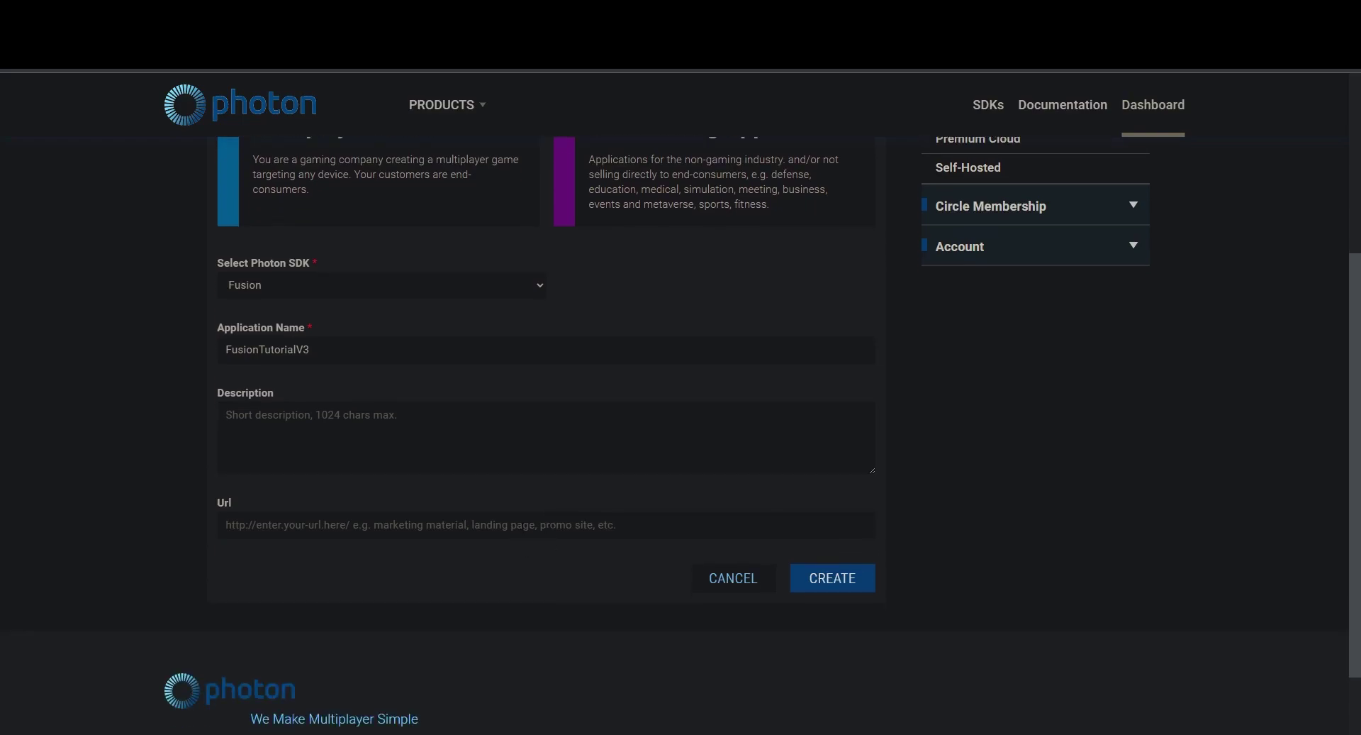
{"action": "scroll", "coordinate": [854, 566], "scroll_direction": "down", "scroll_amount": 1}
{"action": "scroll", "coordinate": [843, 624], "scroll_direction": "up", "scroll_amount": 2}
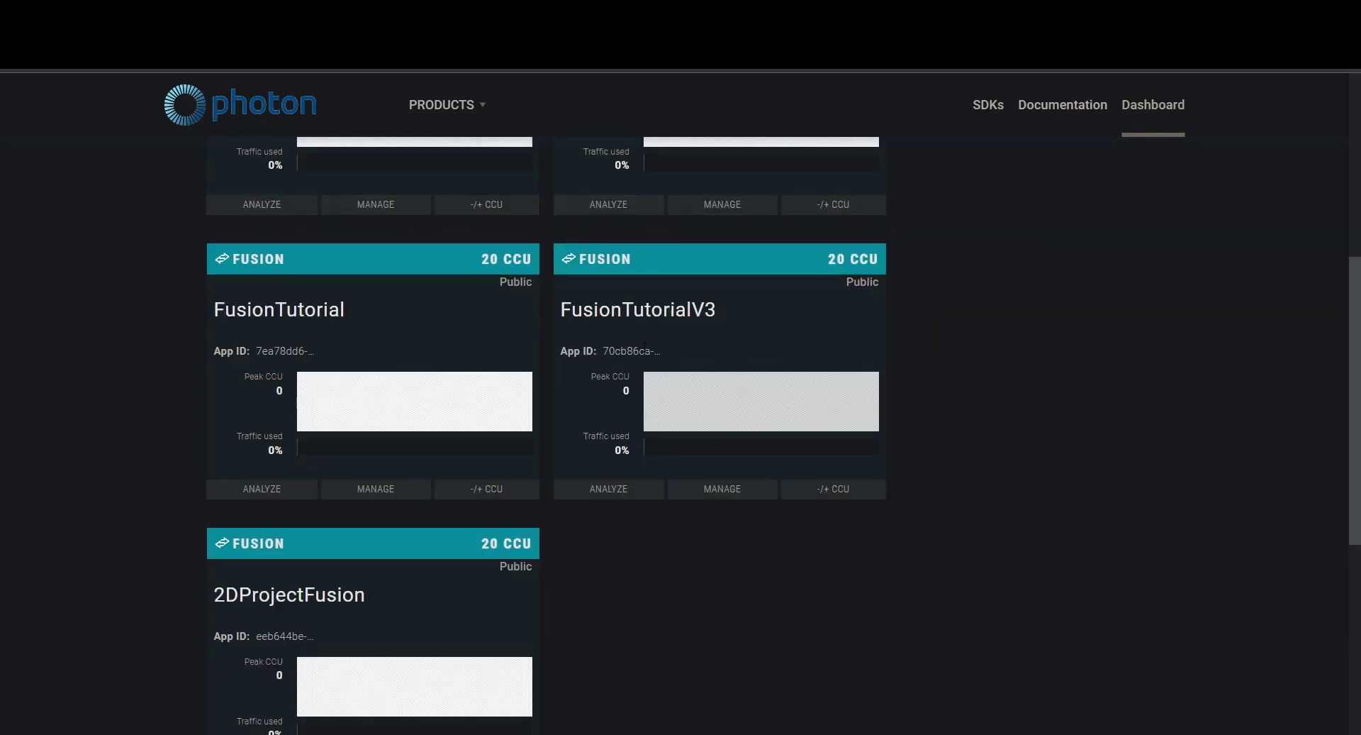
{"action": "left_click", "coordinate": [644, 349]}
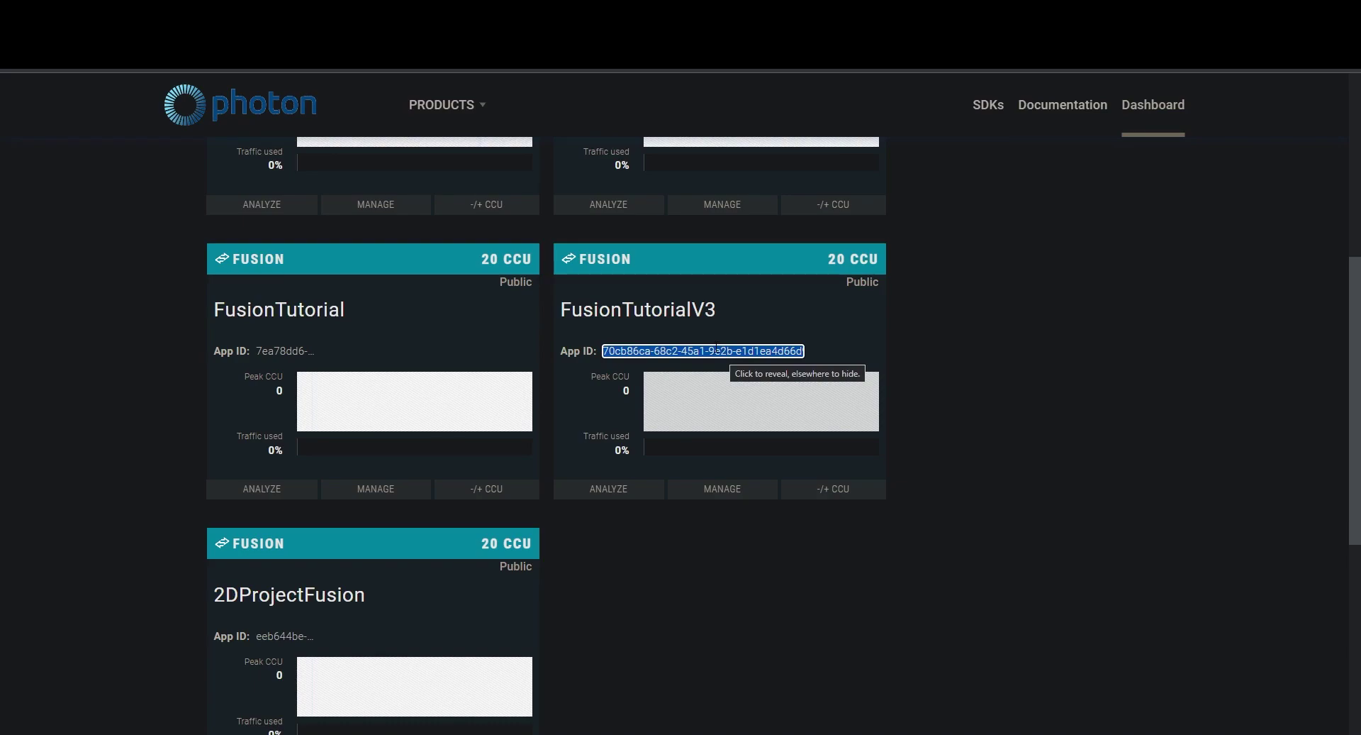
Step: Copy the FusionTutorialV3 App ID through its right-click Copy option
{"action": "right_click", "coordinate": [659, 348]}
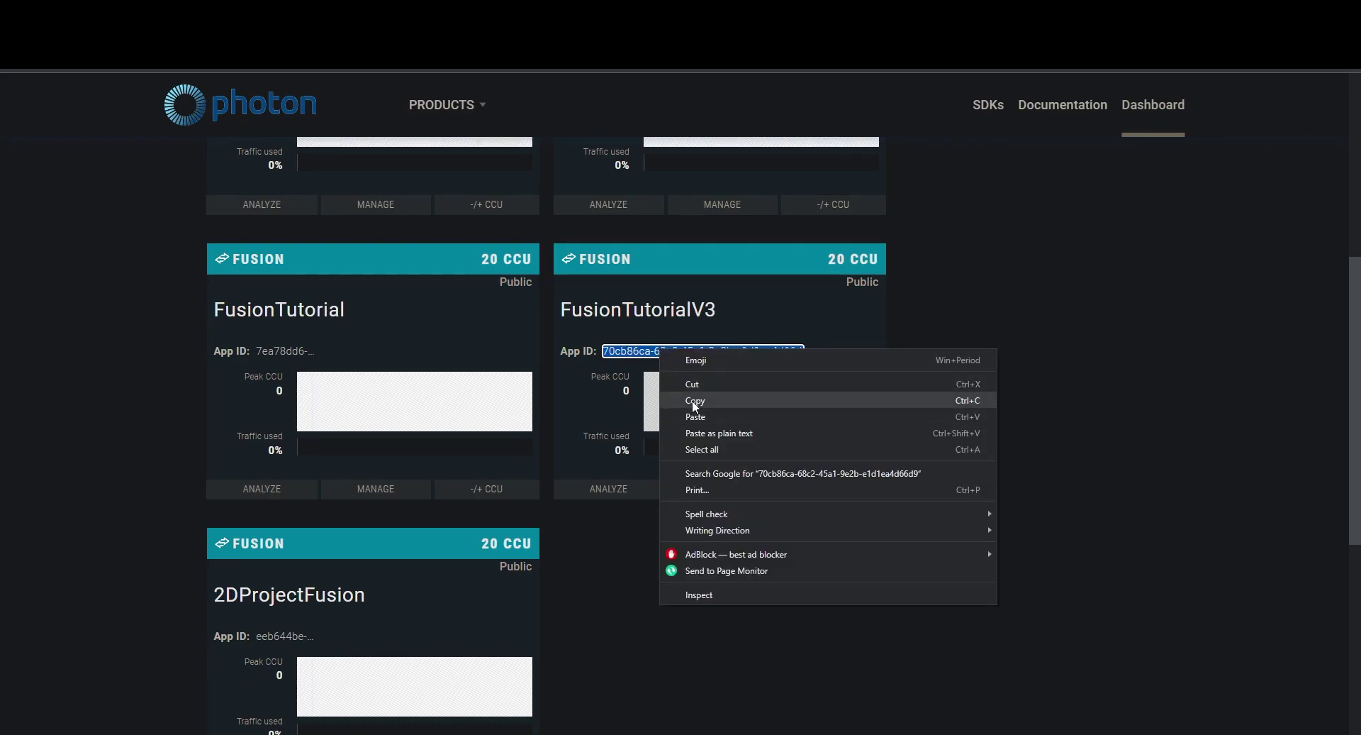
{"action": "left_click", "coordinate": [695, 401]}
{"action": "left_click", "coordinate": [603, 457]}
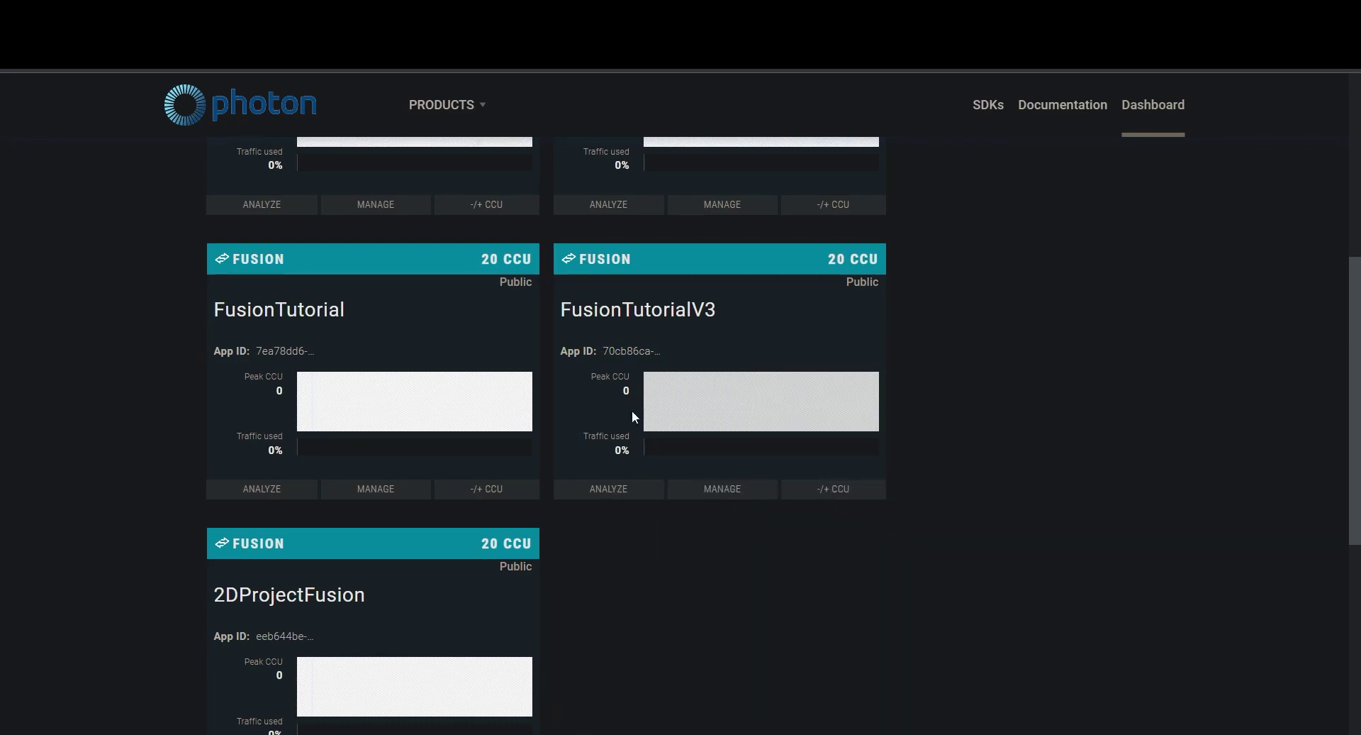
{"action": "right_click", "coordinate": [622, 351]}
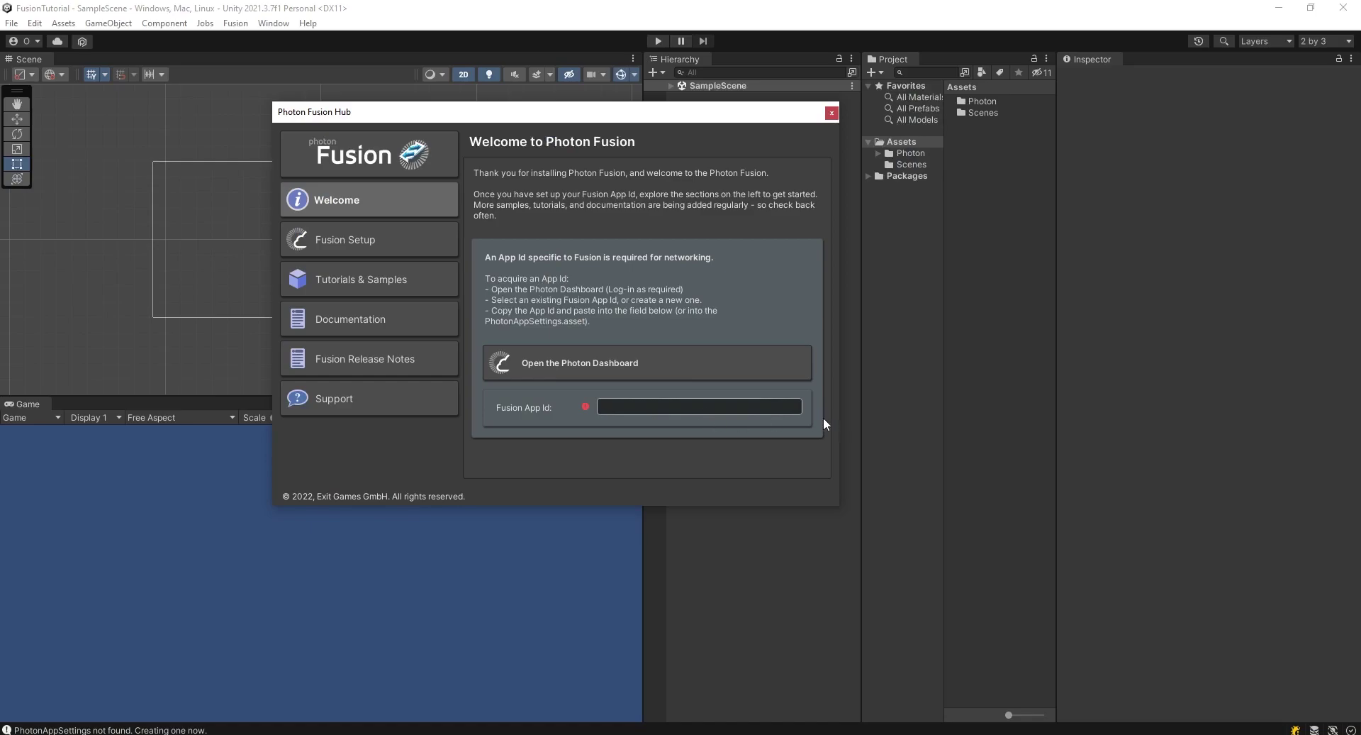
Step: Paste the App ID into the Fusion App Id field, commit it, and close the Fusion Hub
{"action": "key", "text": "ctrl+v"}
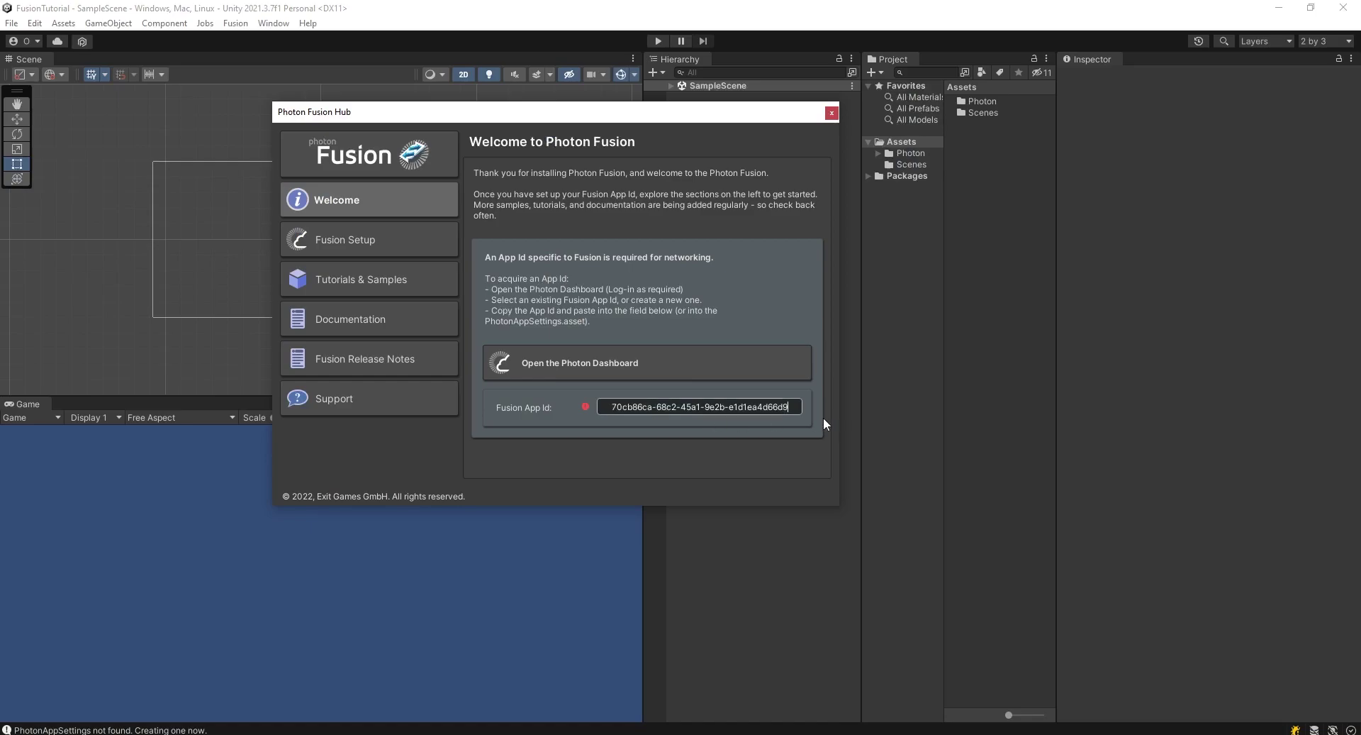
{"action": "left_click", "coordinate": [824, 417]}
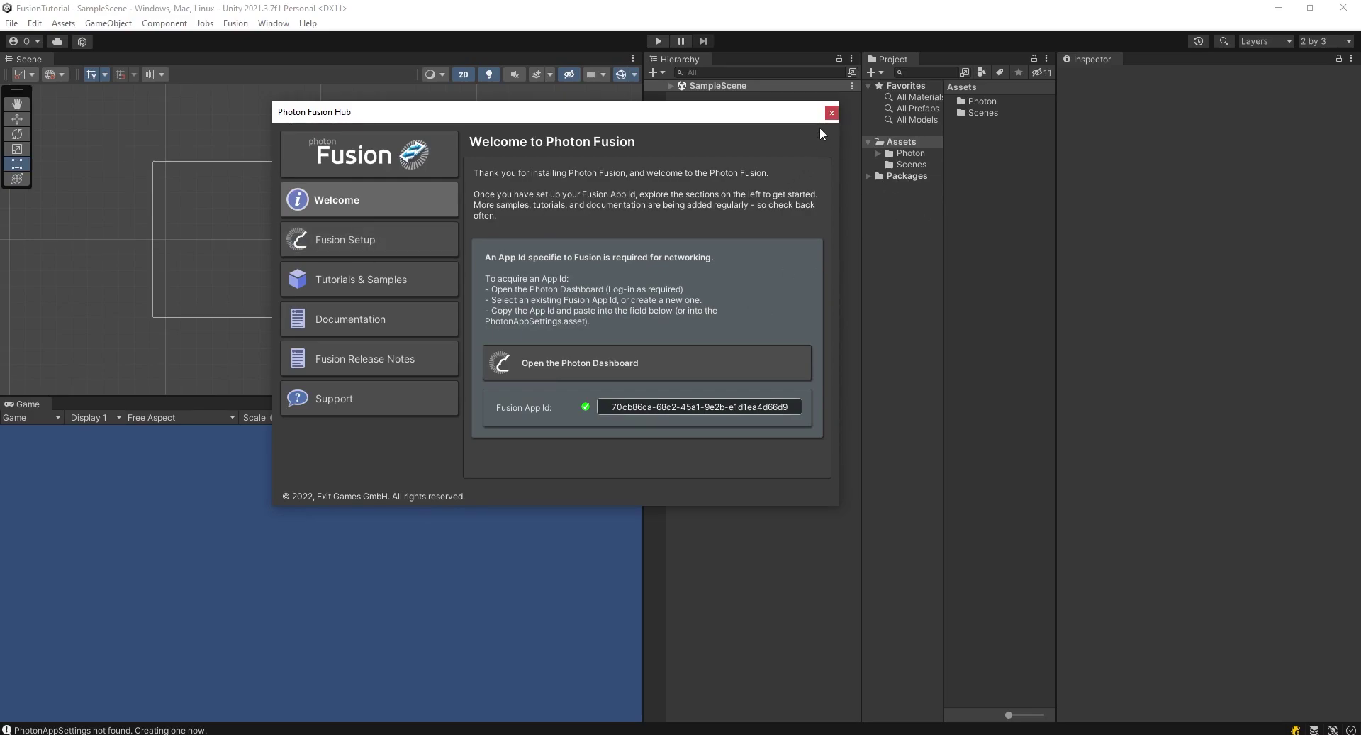
{"action": "left_click", "coordinate": [832, 113]}
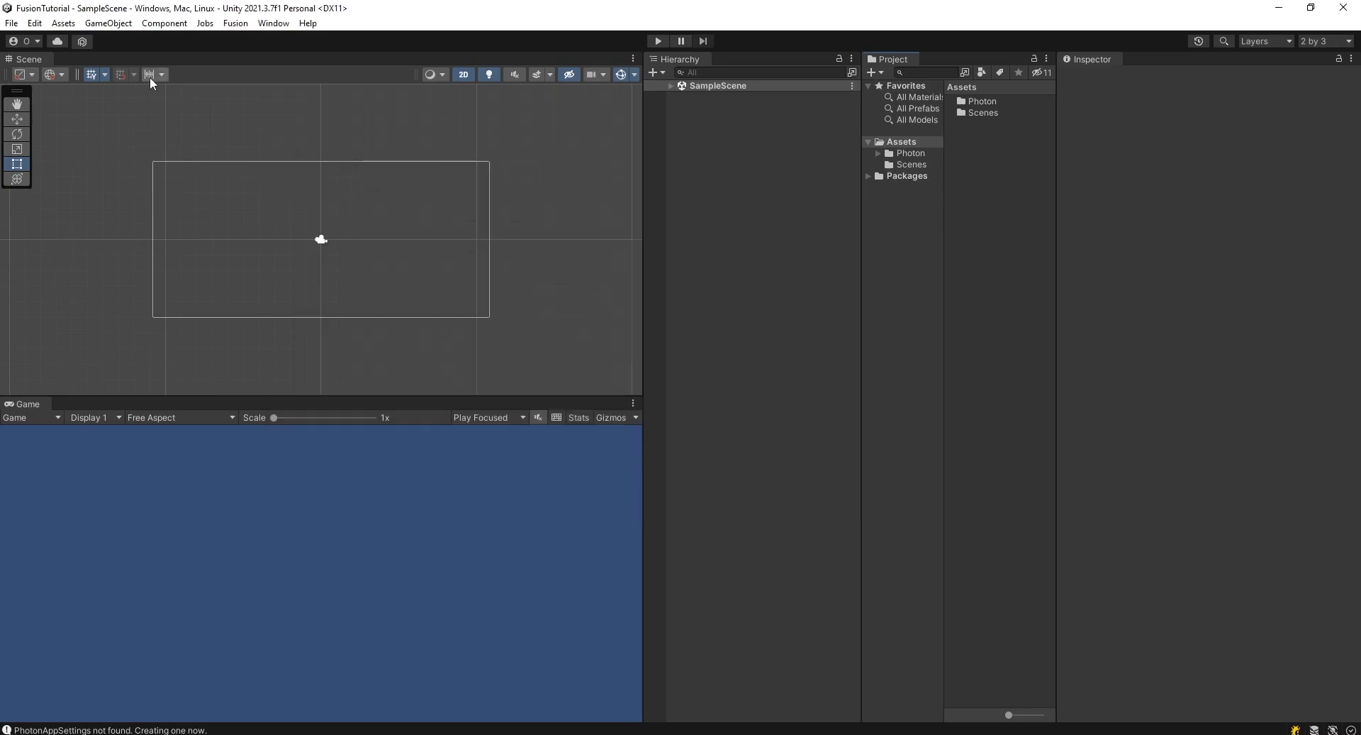
{"action": "left_click", "coordinate": [35, 22]}
{"action": "left_click", "coordinate": [110, 473]}
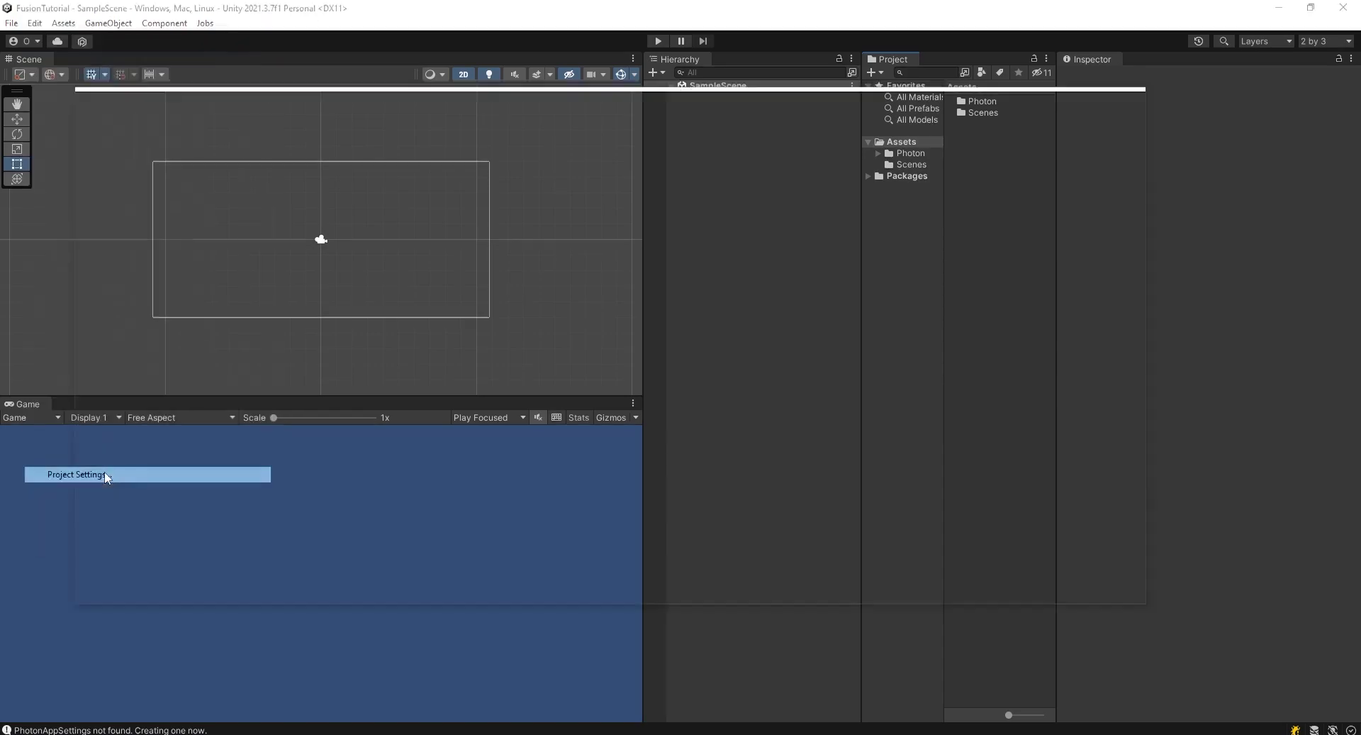
{"action": "left_click", "coordinate": [99, 160]}
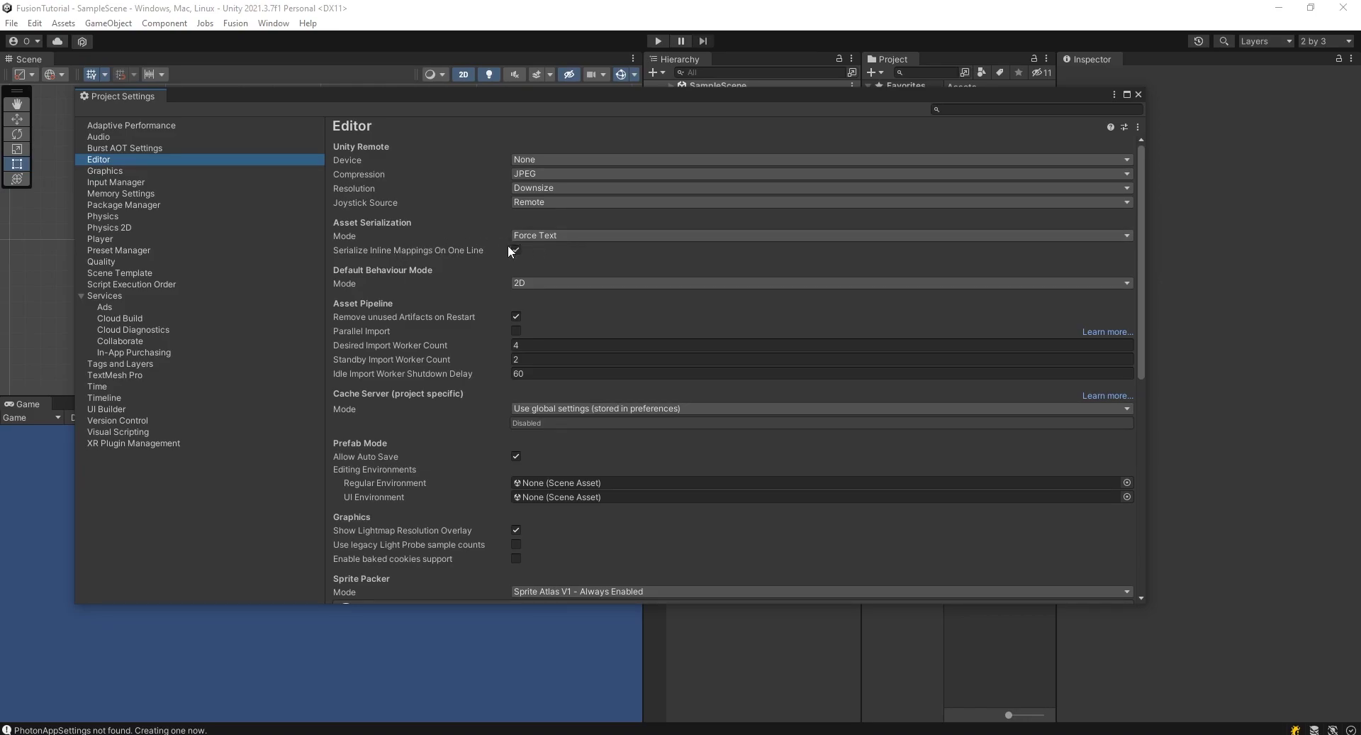
{"action": "left_click", "coordinate": [1138, 95]}
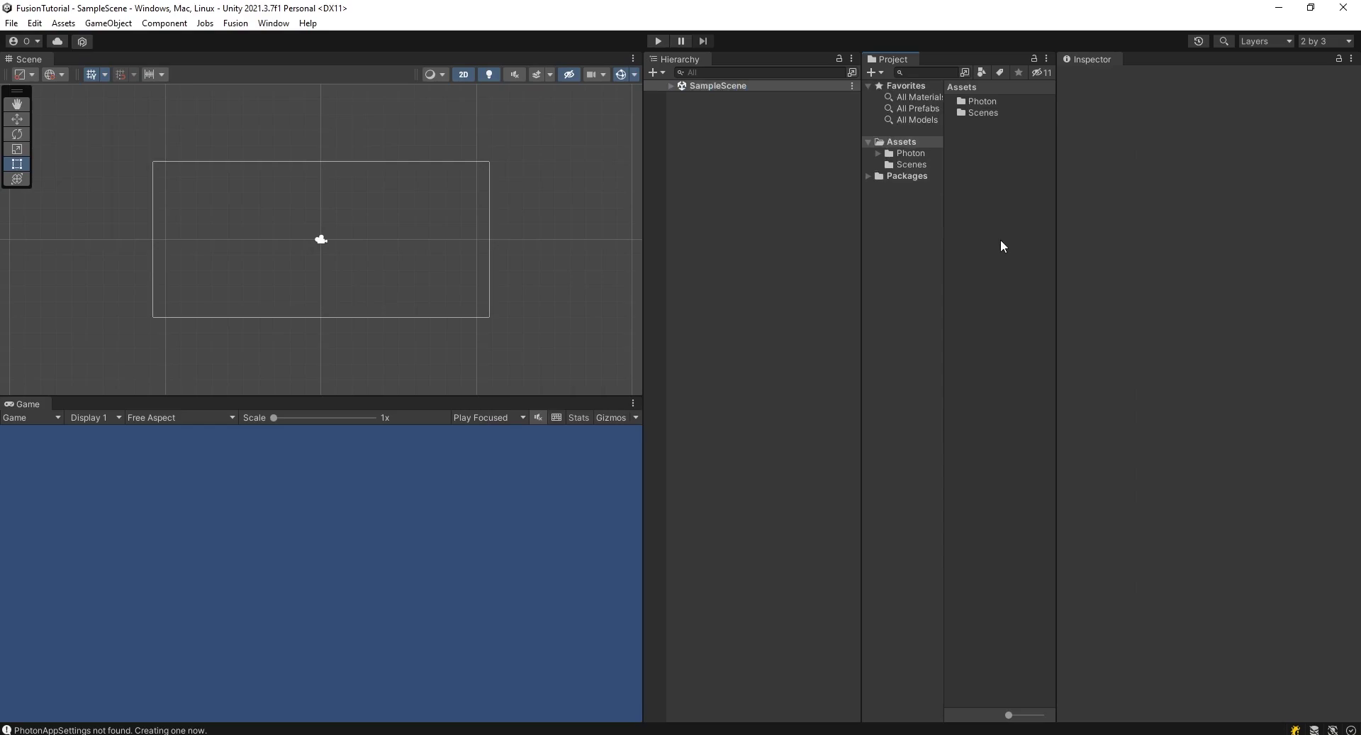
{"action": "key", "text": "alt+Tab"}
{"action": "left_click_drag", "start_coordinate": [683, 433], "coordinate": [960, 434]}
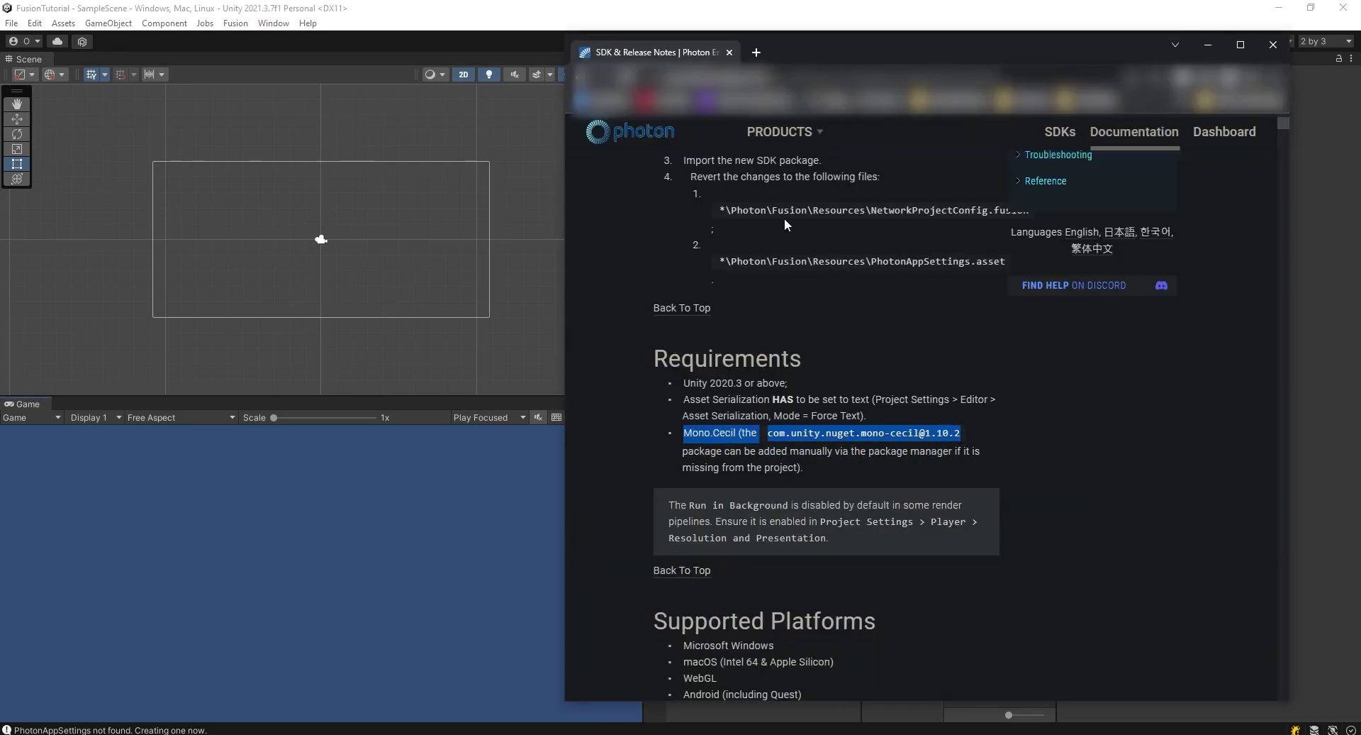
{"action": "key", "text": "alt+Tab"}
{"action": "left_click", "coordinate": [274, 24]}
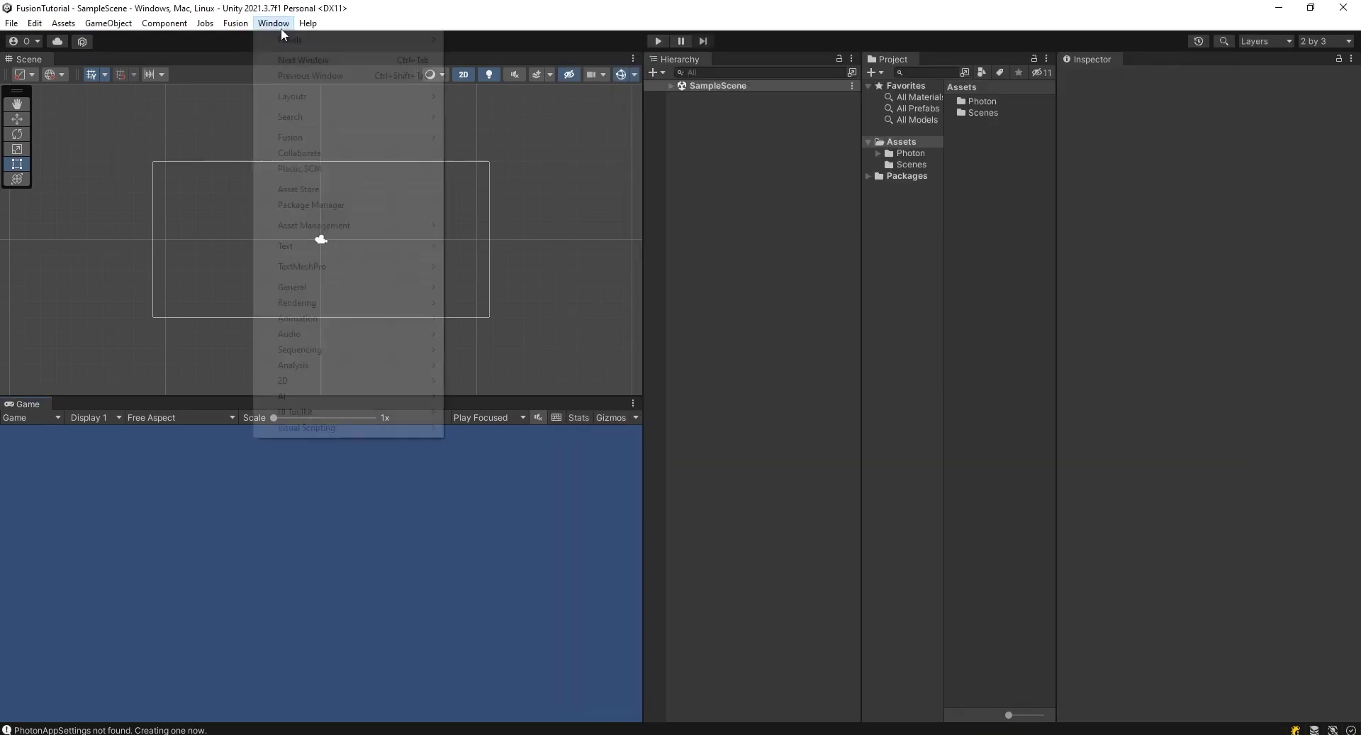
{"action": "left_click", "coordinate": [347, 205]}
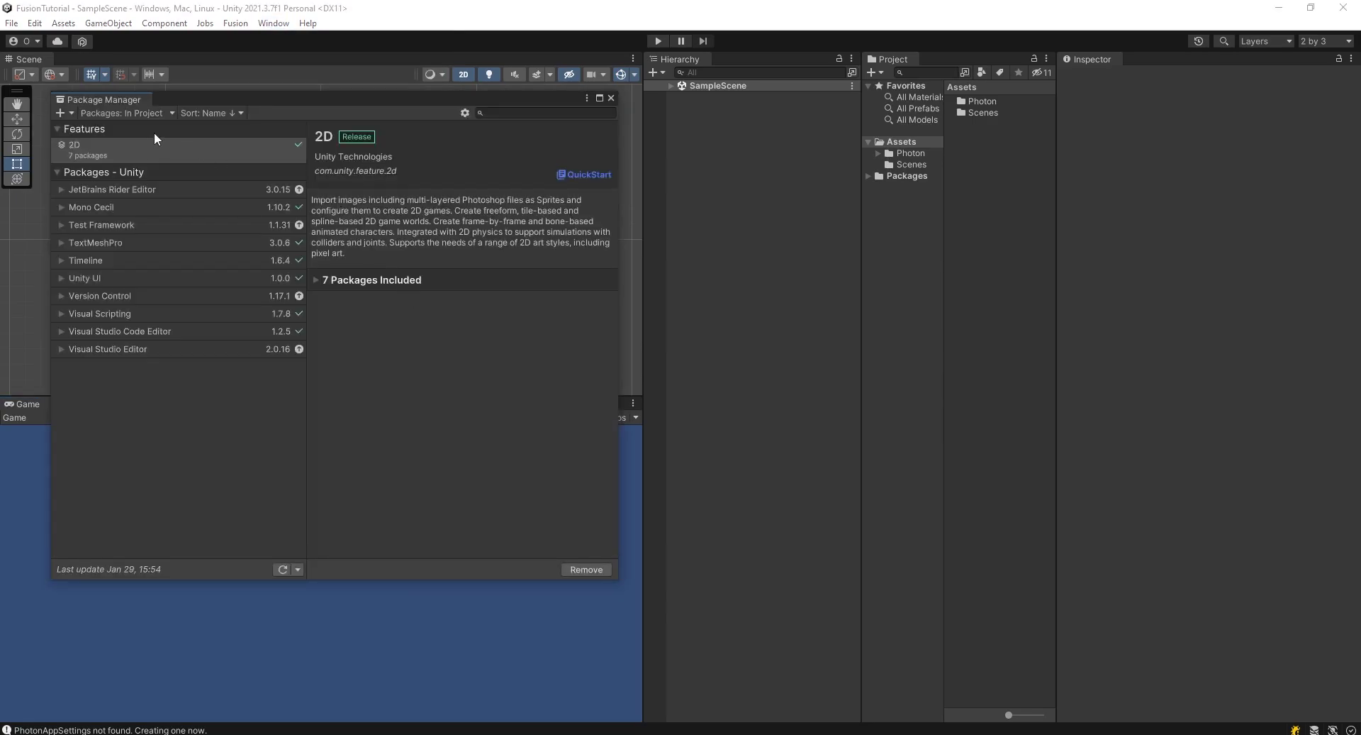
{"action": "left_click", "coordinate": [279, 212]}
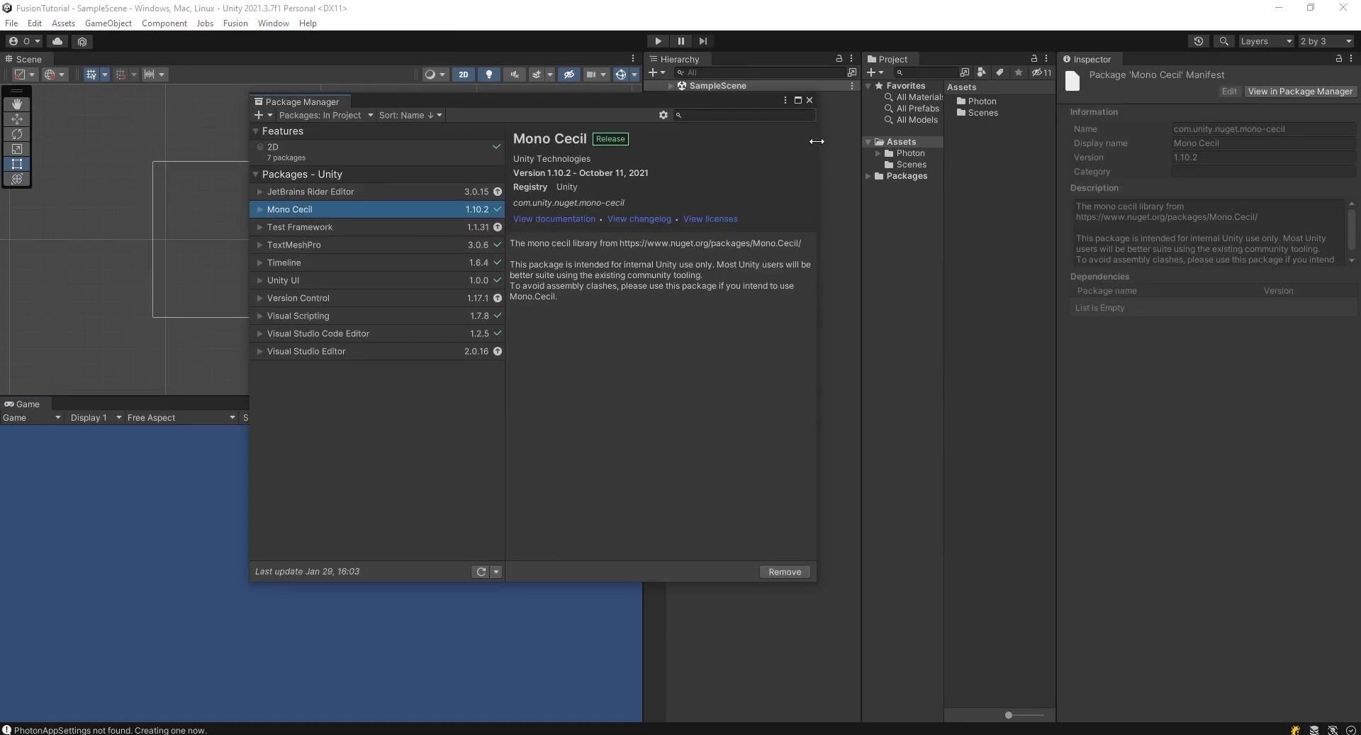
Step: Open Fusion > Network Project Config, widen the Inspector and expand the Config section
{"action": "left_click", "coordinate": [809, 100]}
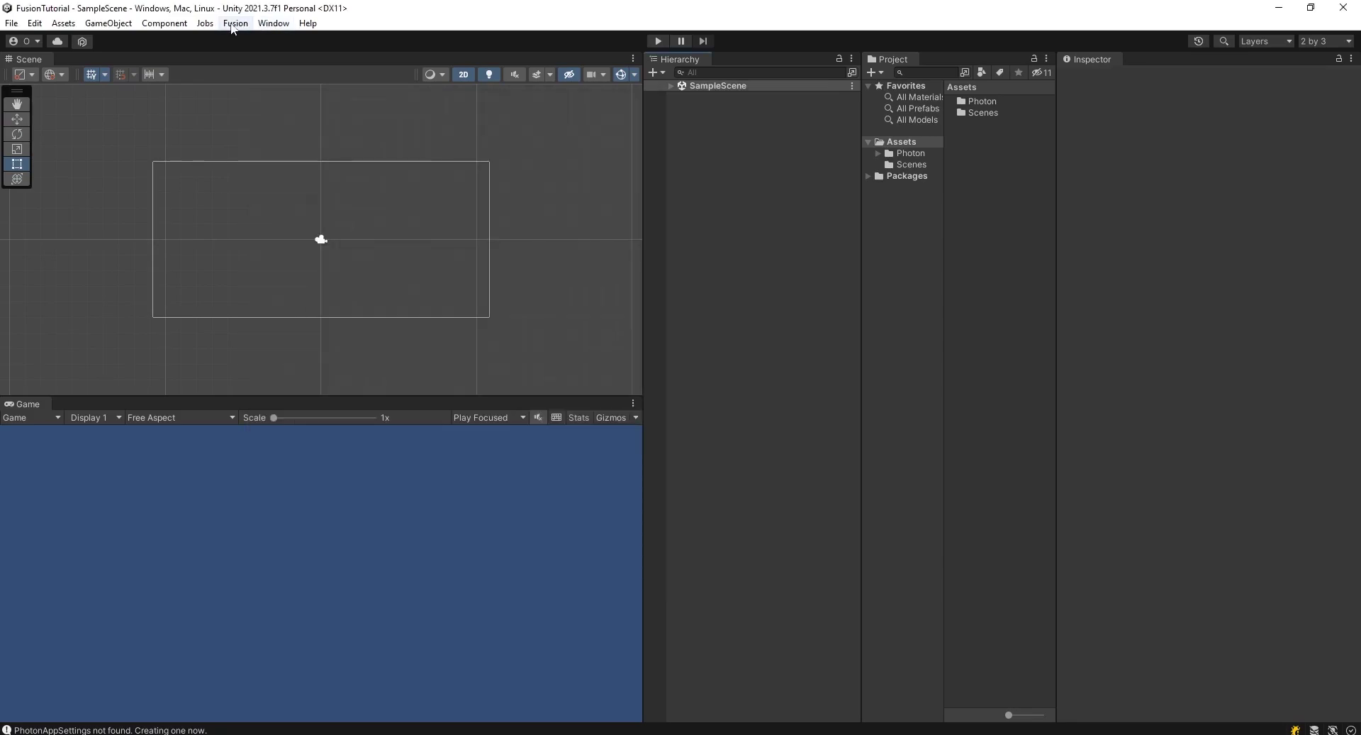
{"action": "left_click", "coordinate": [236, 23]}
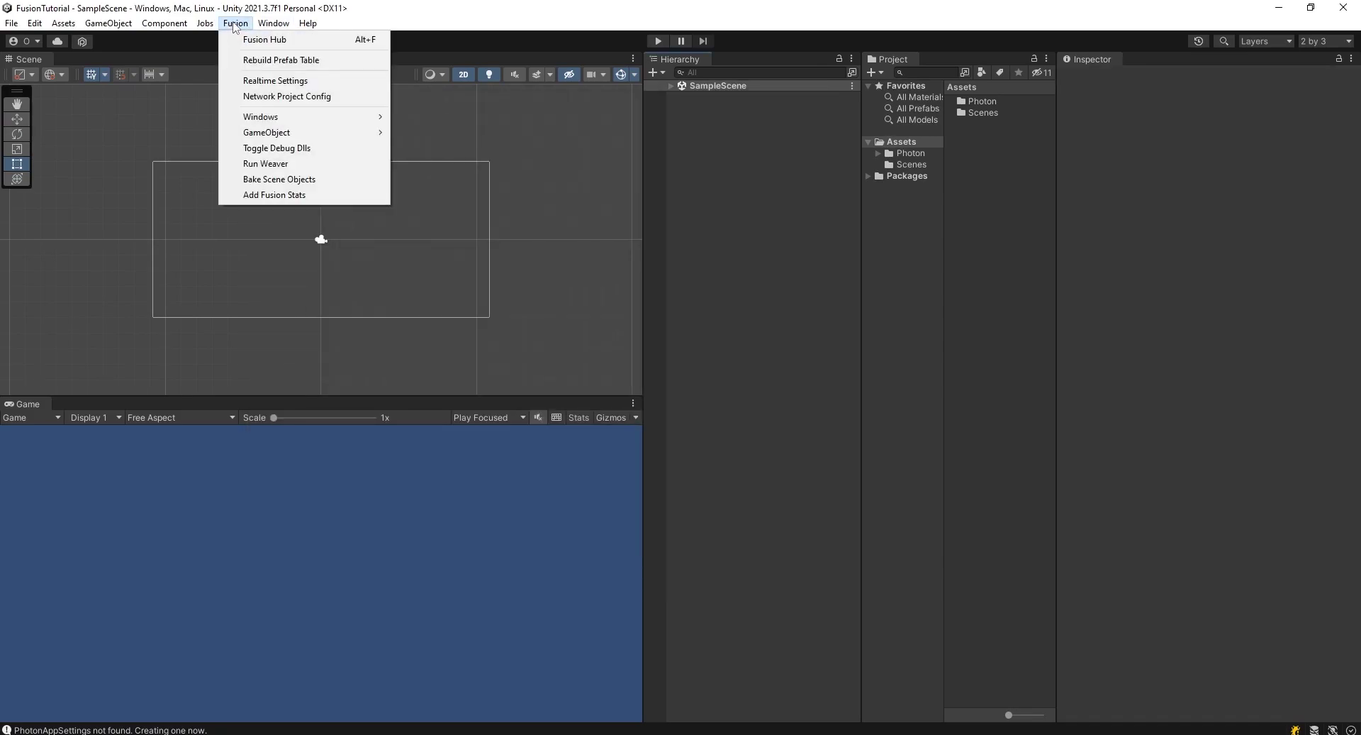
{"action": "left_click", "coordinate": [298, 98]}
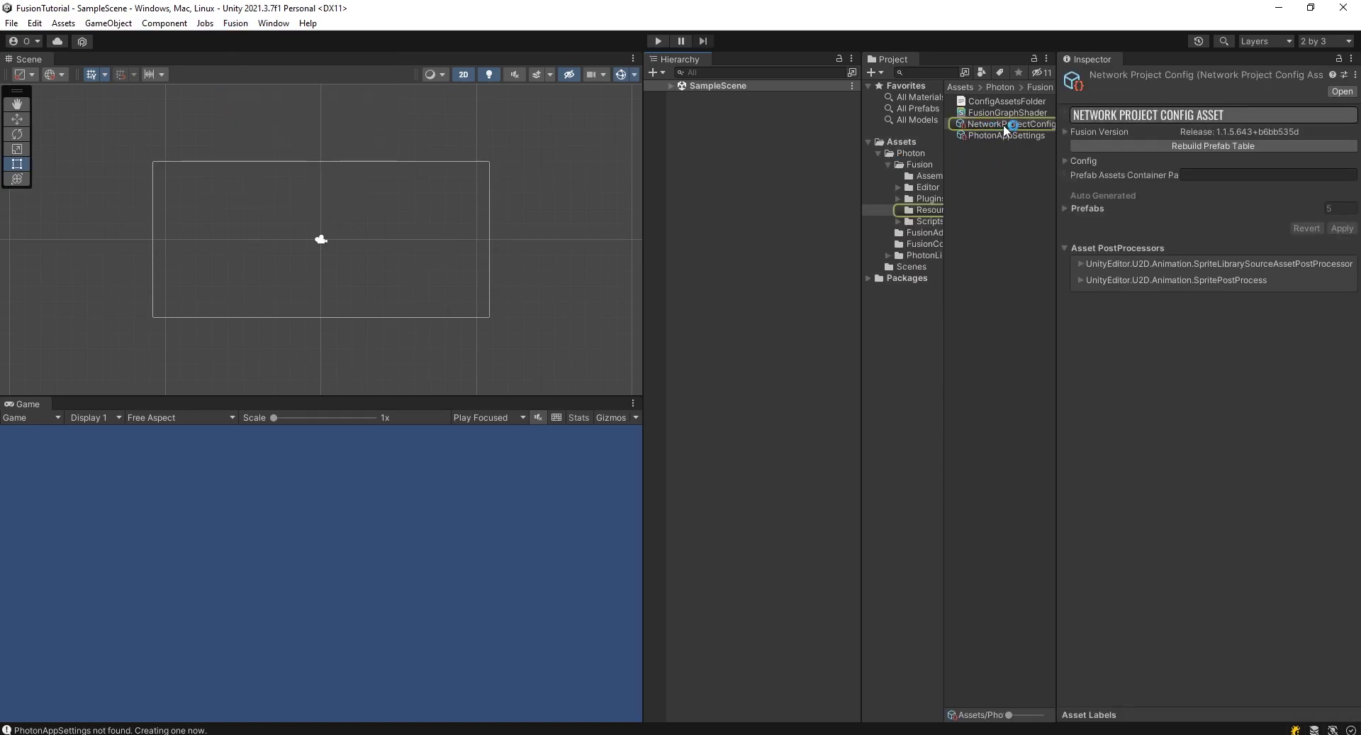
{"action": "left_click_drag", "start_coordinate": [862, 239], "coordinate": [602, 239]}
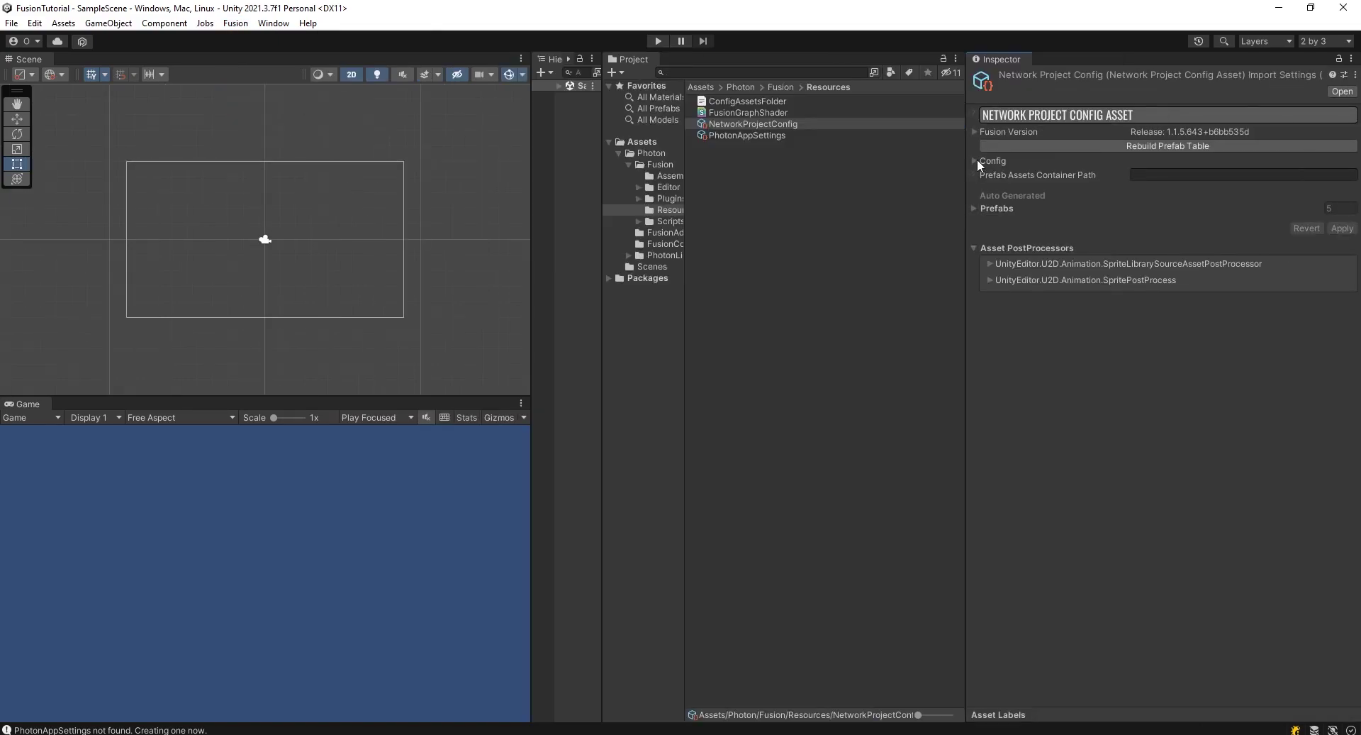
{"action": "left_click", "coordinate": [976, 160]}
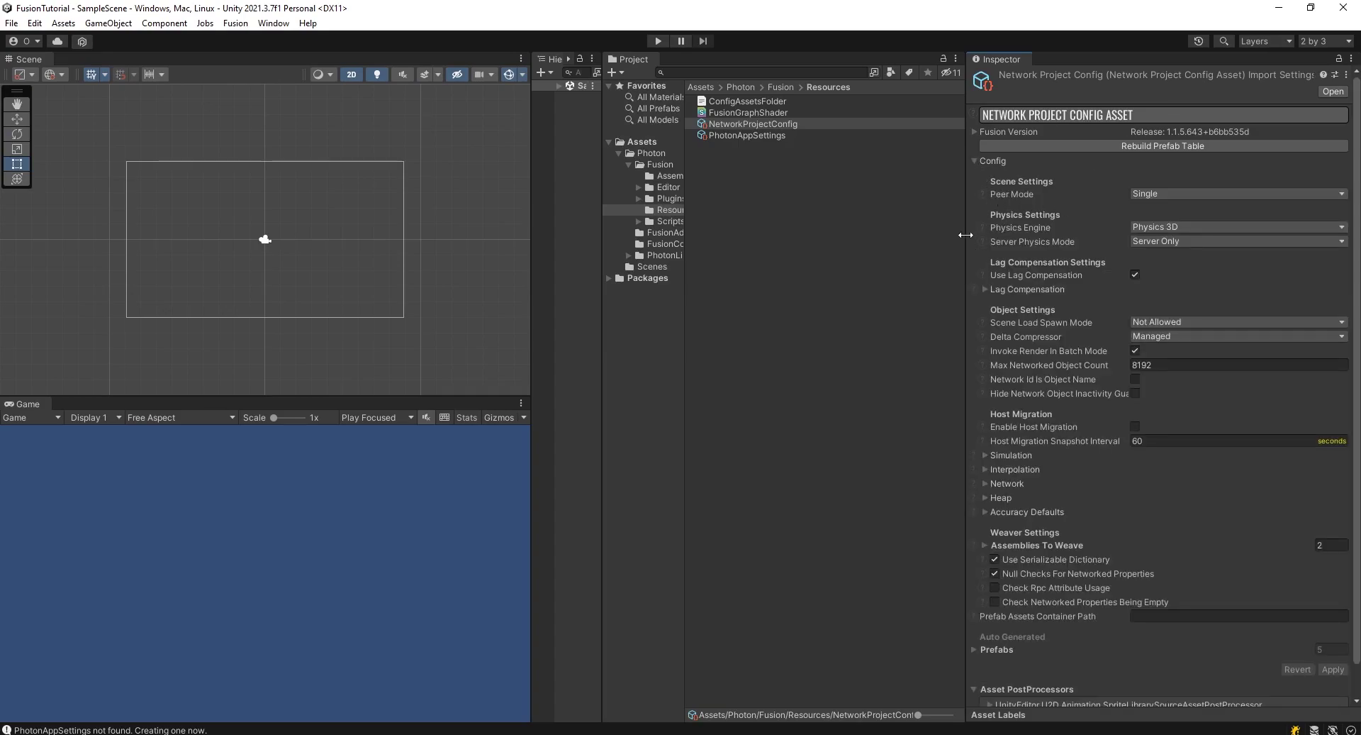
{"action": "left_click_drag", "start_coordinate": [966, 235], "coordinate": [927, 235]}
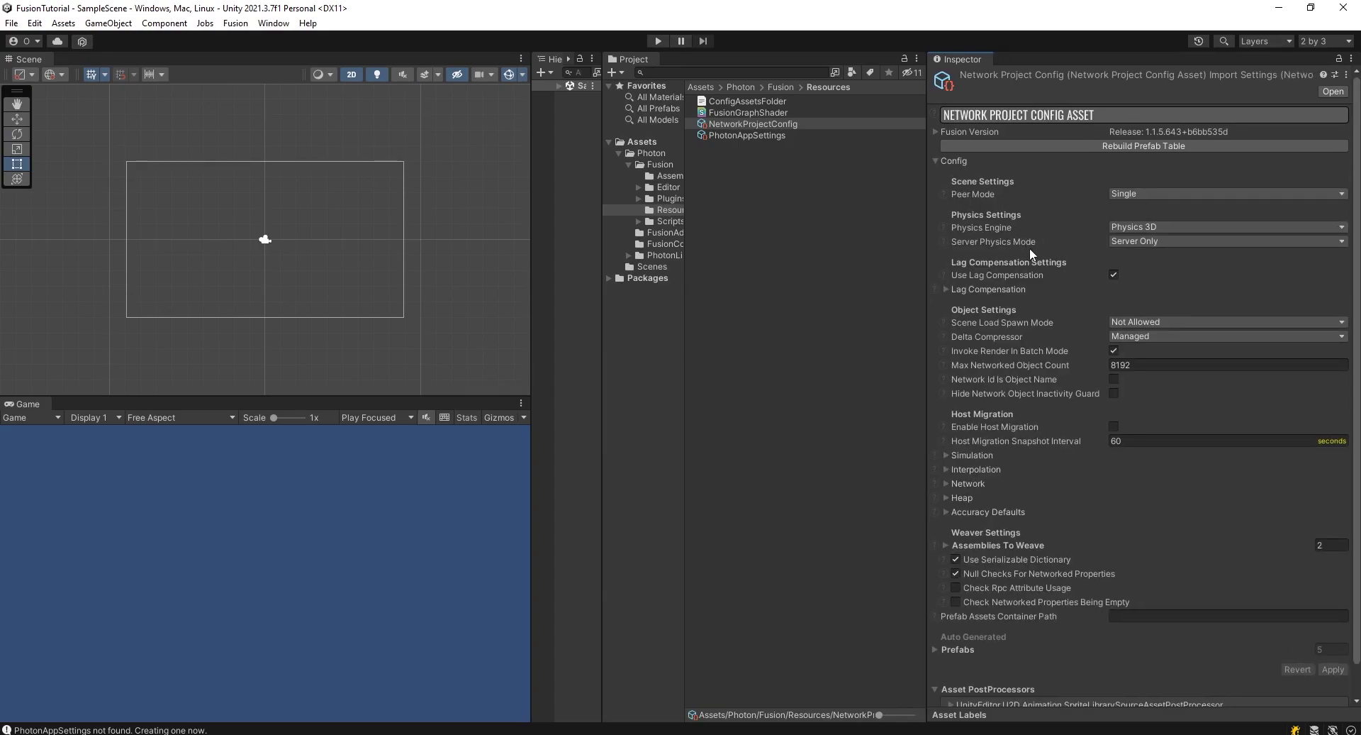
{"action": "left_click", "coordinate": [943, 194]}
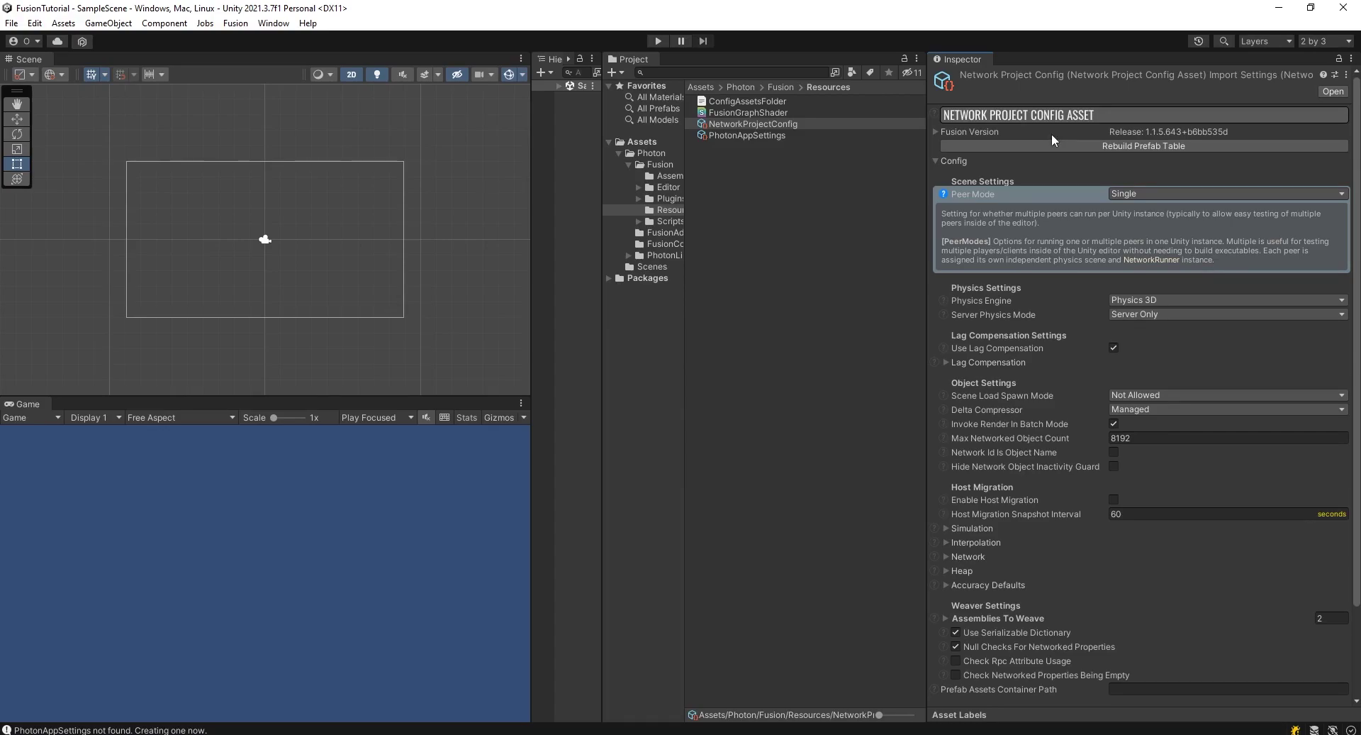
{"action": "left_click", "coordinate": [943, 192]}
{"action": "scroll", "coordinate": [1004, 397], "scroll_direction": "down", "scroll_amount": 1}
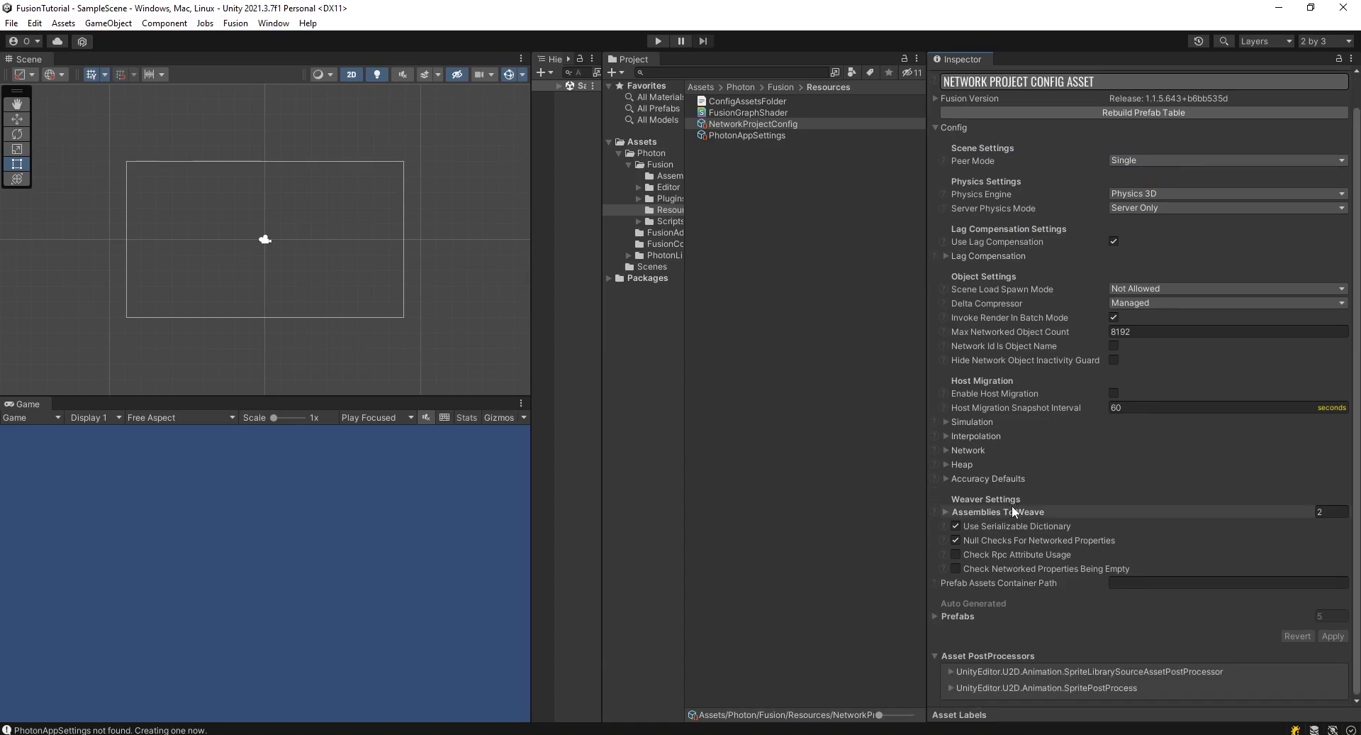
{"action": "scroll", "coordinate": [1011, 505], "scroll_direction": "up", "scroll_amount": 1}
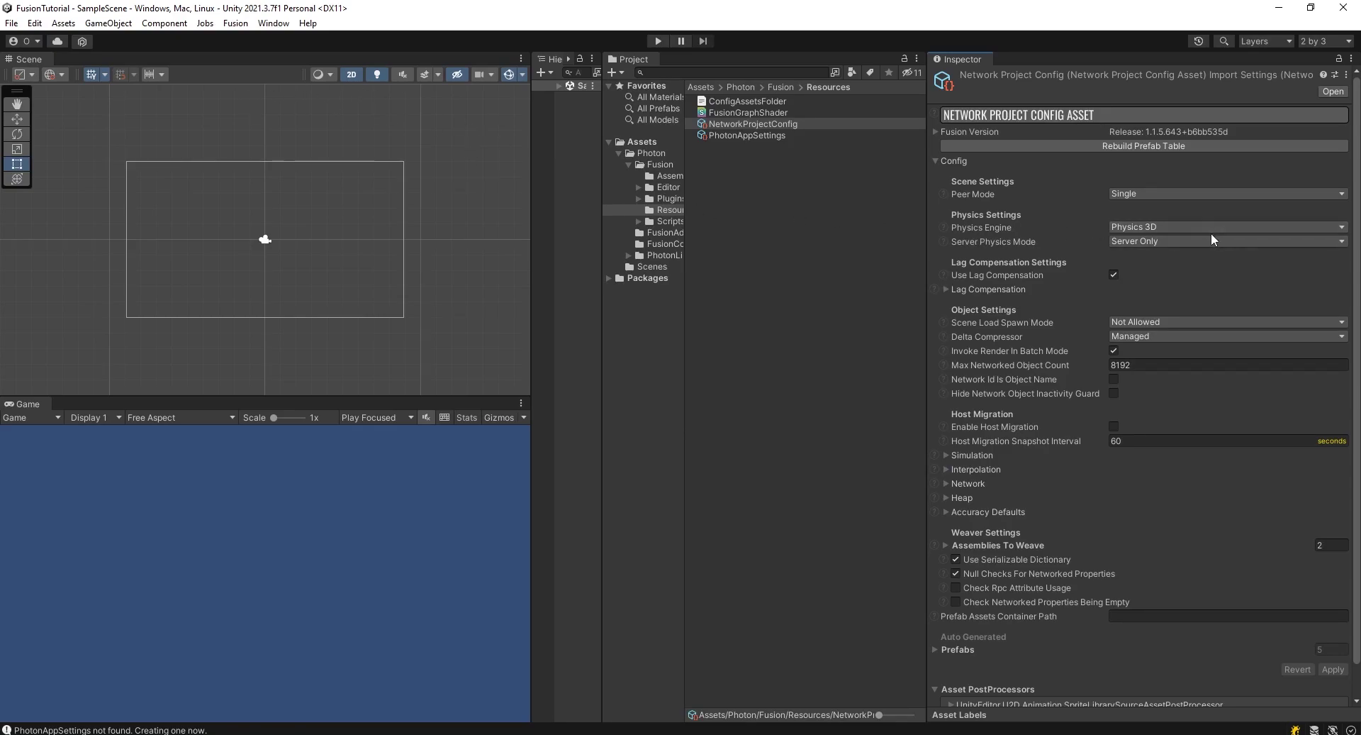
Step: Set Physics Engine to Physics 2D and Server Physics Mode to Client Prediction, then apply
{"action": "left_click", "coordinate": [1143, 226]}
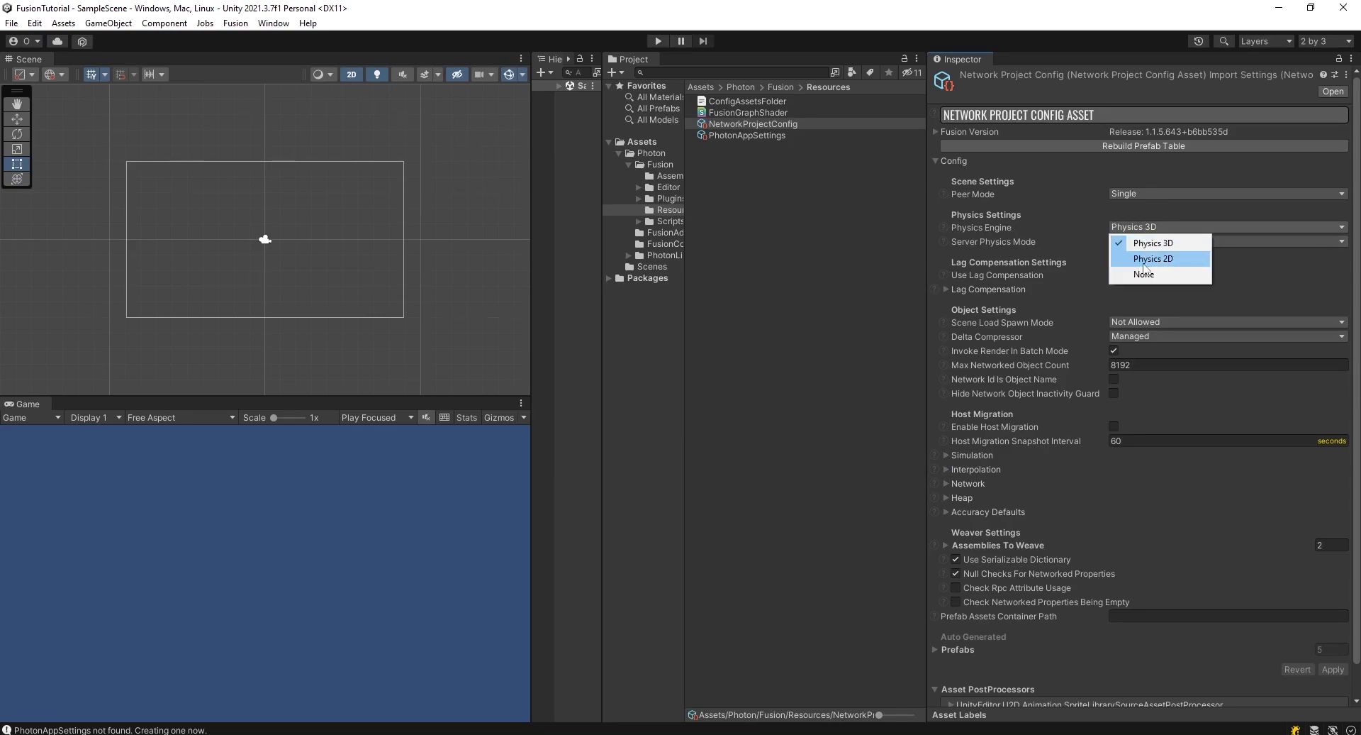
{"action": "left_click", "coordinate": [1143, 259]}
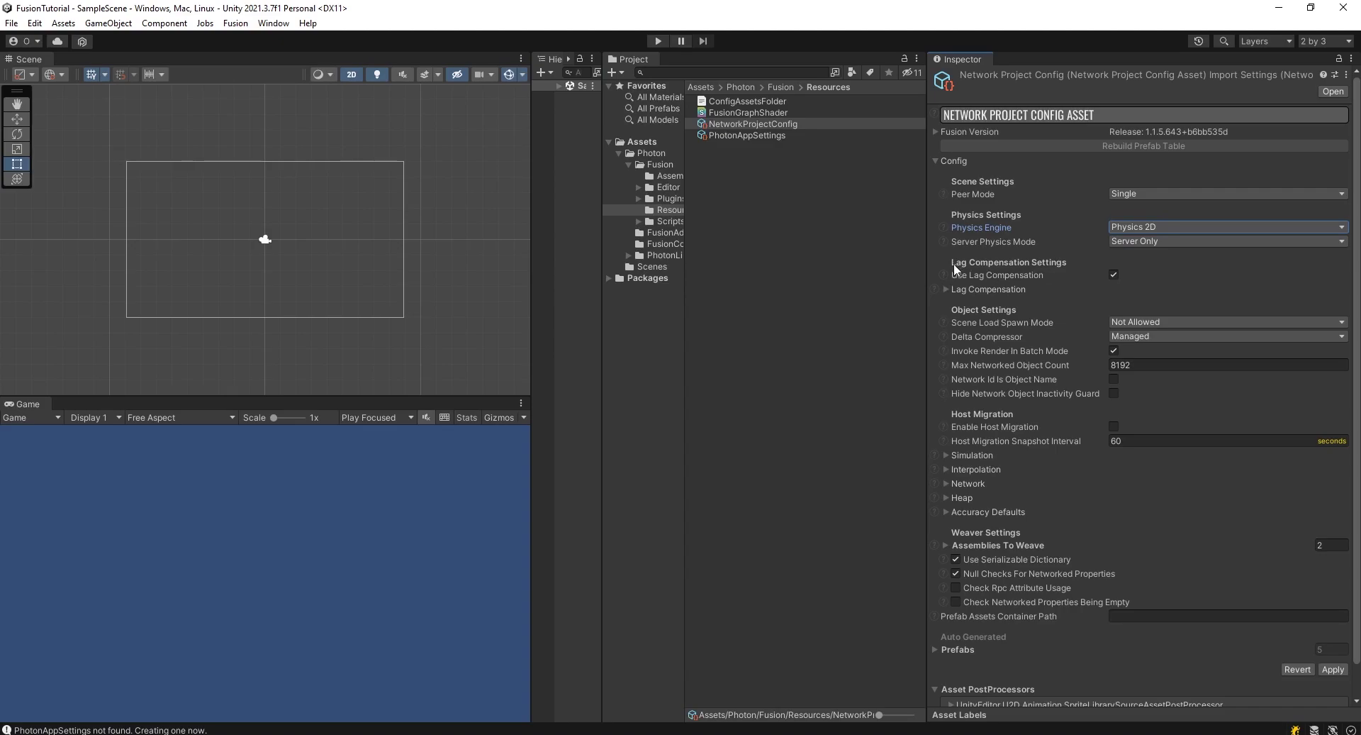
{"action": "left_click", "coordinate": [1126, 241]}
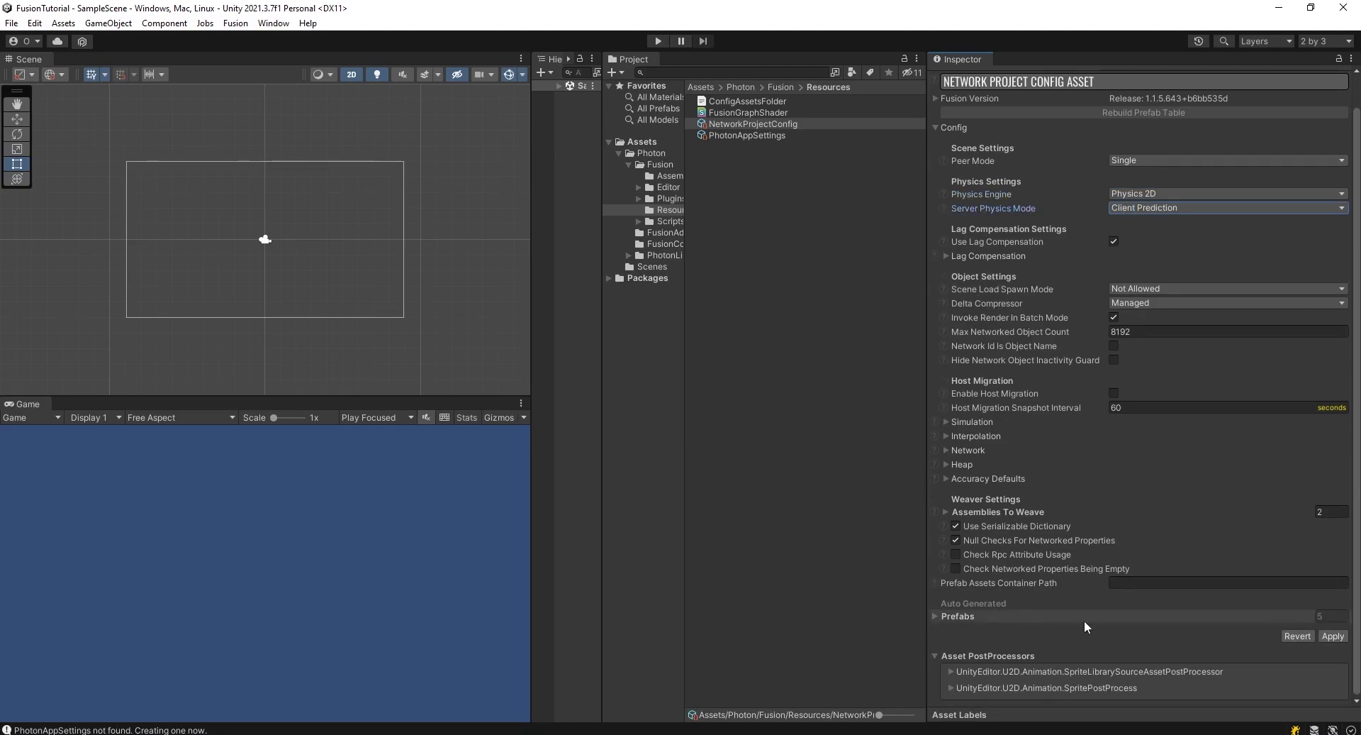
{"action": "left_click", "coordinate": [1336, 639]}
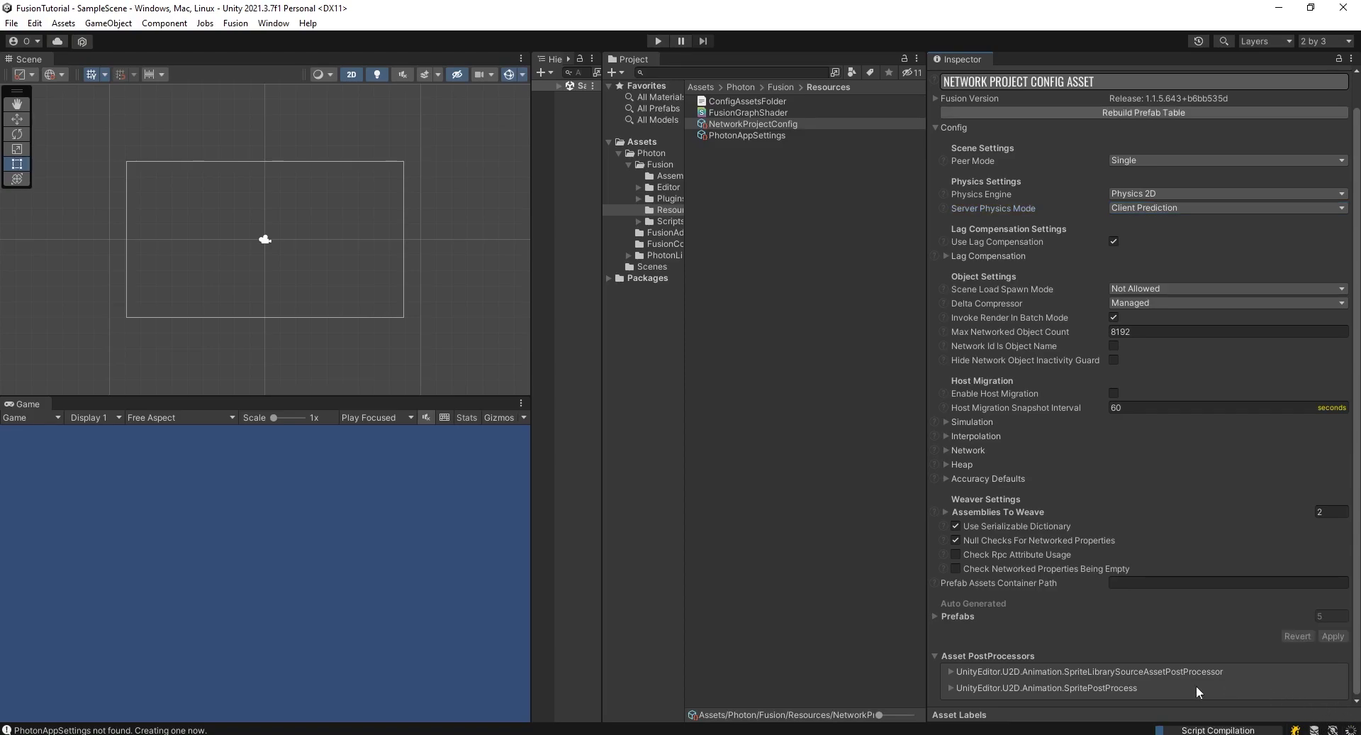
Step: Expand the registered Prefabs list and ping BallPrototype through PlayerTransformPrototype in the Project
{"action": "left_click", "coordinate": [957, 616]}
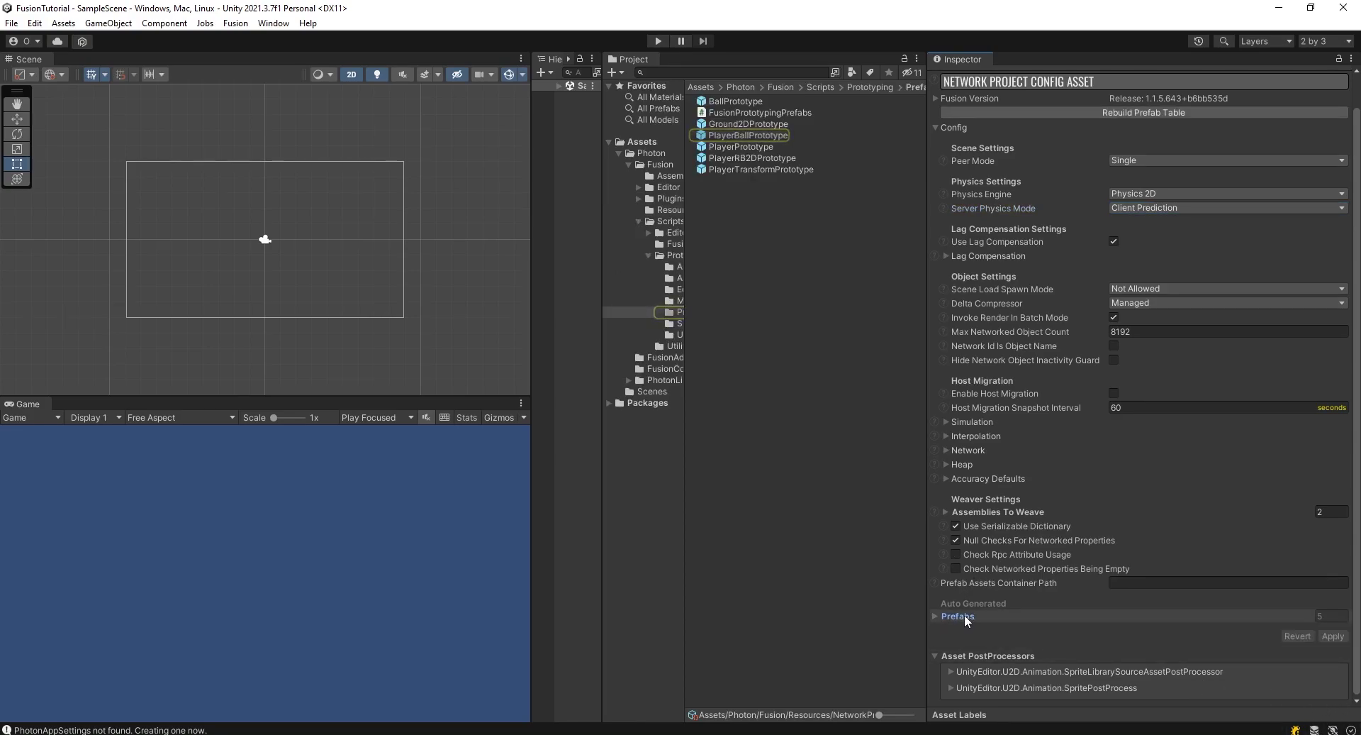
{"action": "left_click", "coordinate": [966, 615]}
{"action": "left_click", "coordinate": [1135, 542]}
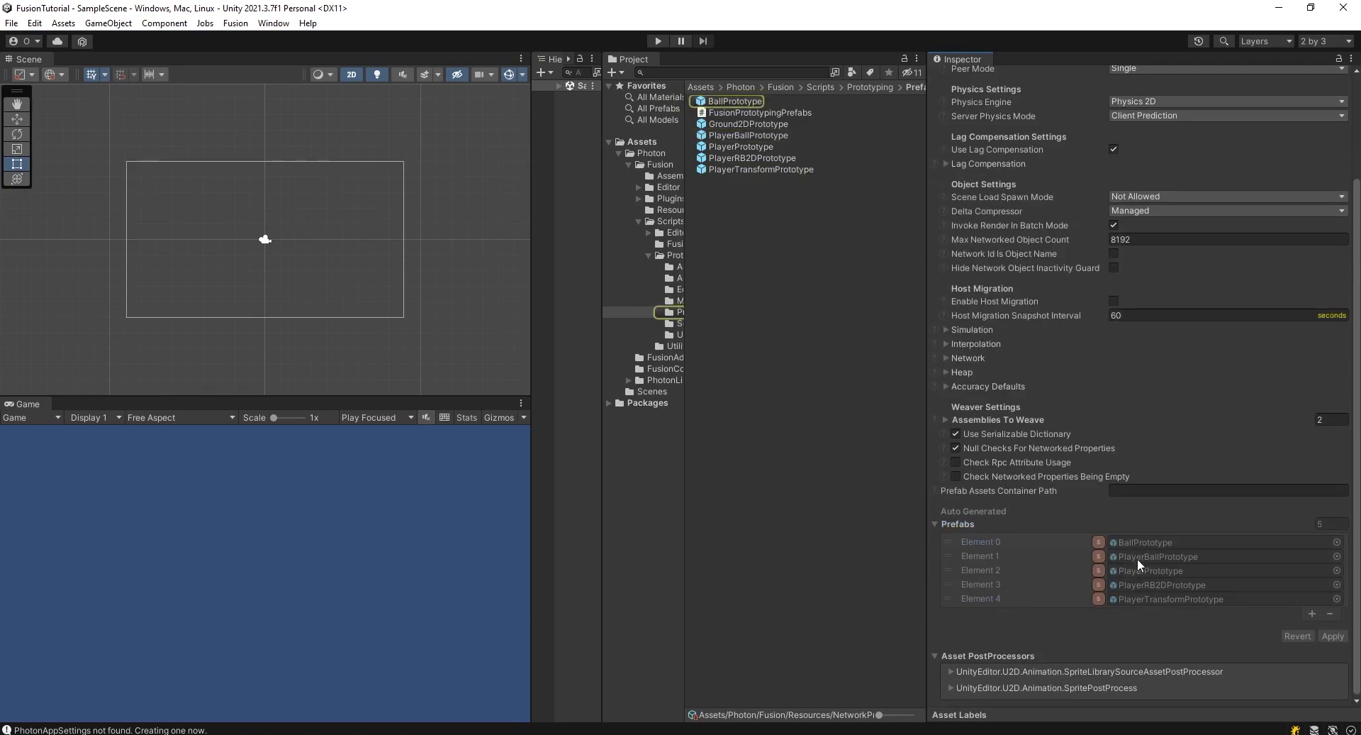
{"action": "left_click", "coordinate": [1138, 557]}
{"action": "left_click", "coordinate": [1138, 570]}
{"action": "left_click", "coordinate": [1137, 584]}
{"action": "left_click", "coordinate": [1138, 599]}
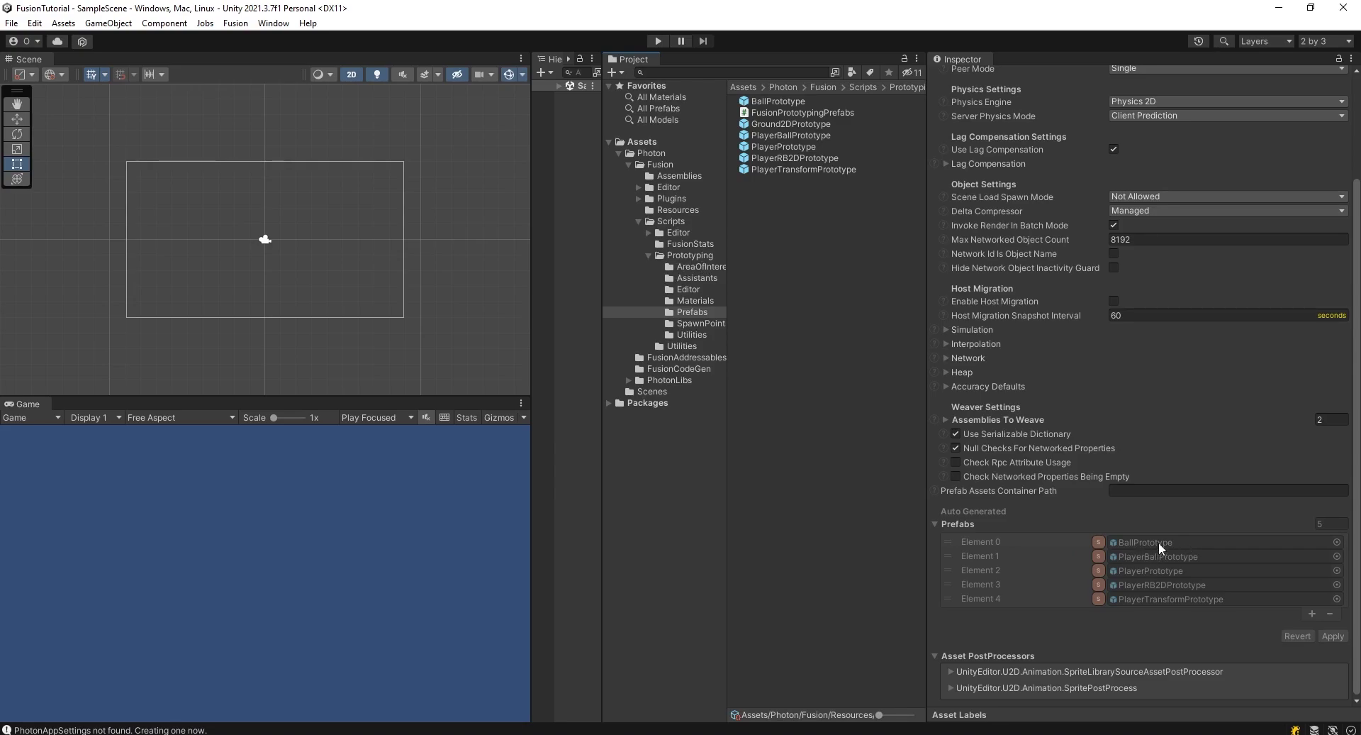
Step: Select the six prototype prefabs in the Project window and choose Delete
{"action": "left_click", "coordinate": [803, 169]}
{"action": "left_click", "coordinate": [794, 126], "text": "shift"}
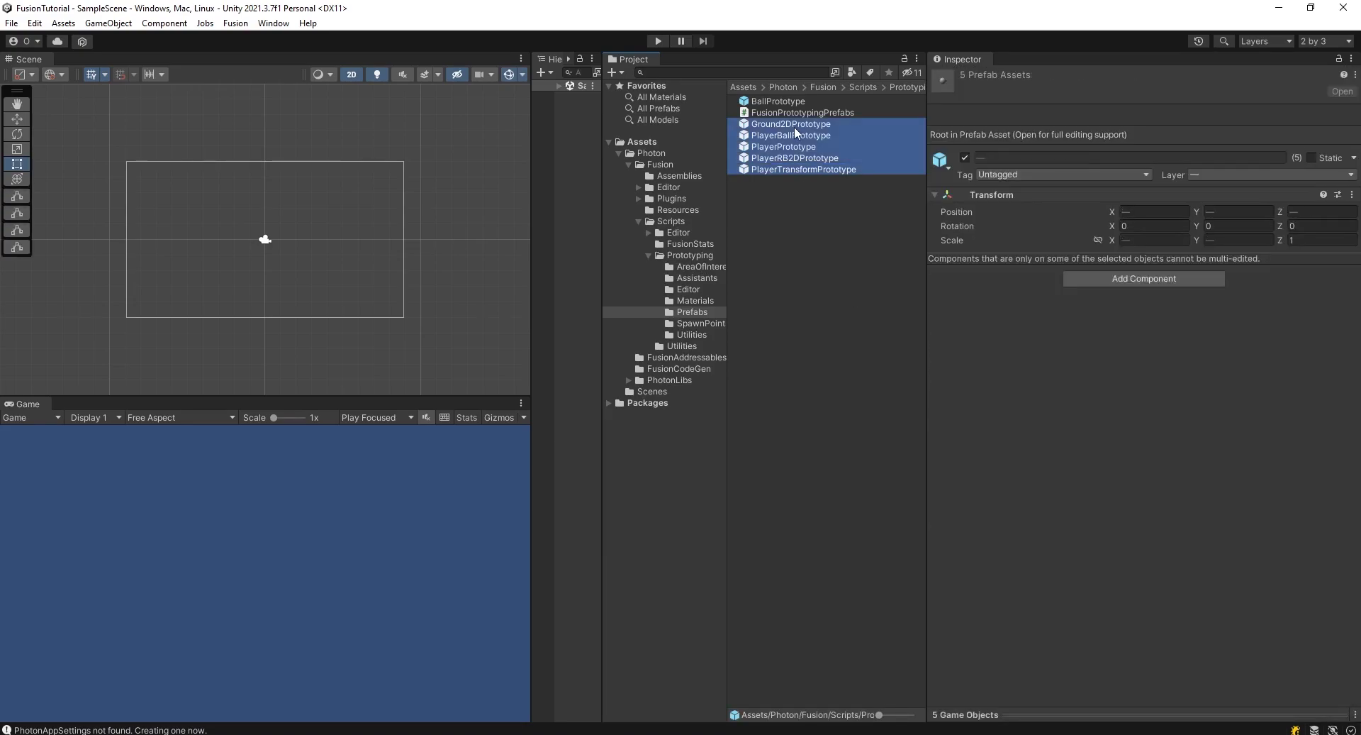
{"action": "left_click", "coordinate": [784, 101], "text": "ctrl"}
{"action": "right_click", "coordinate": [812, 150]}
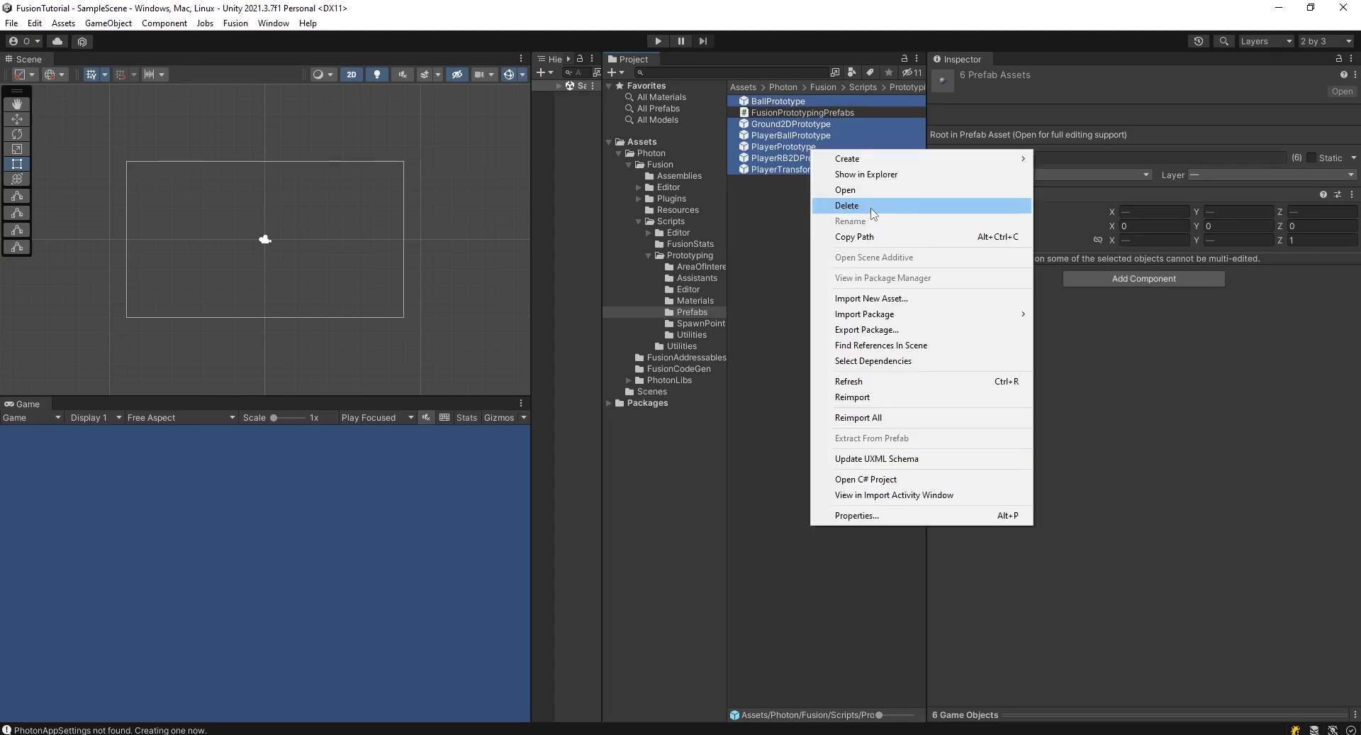
{"action": "left_click", "coordinate": [905, 206]}
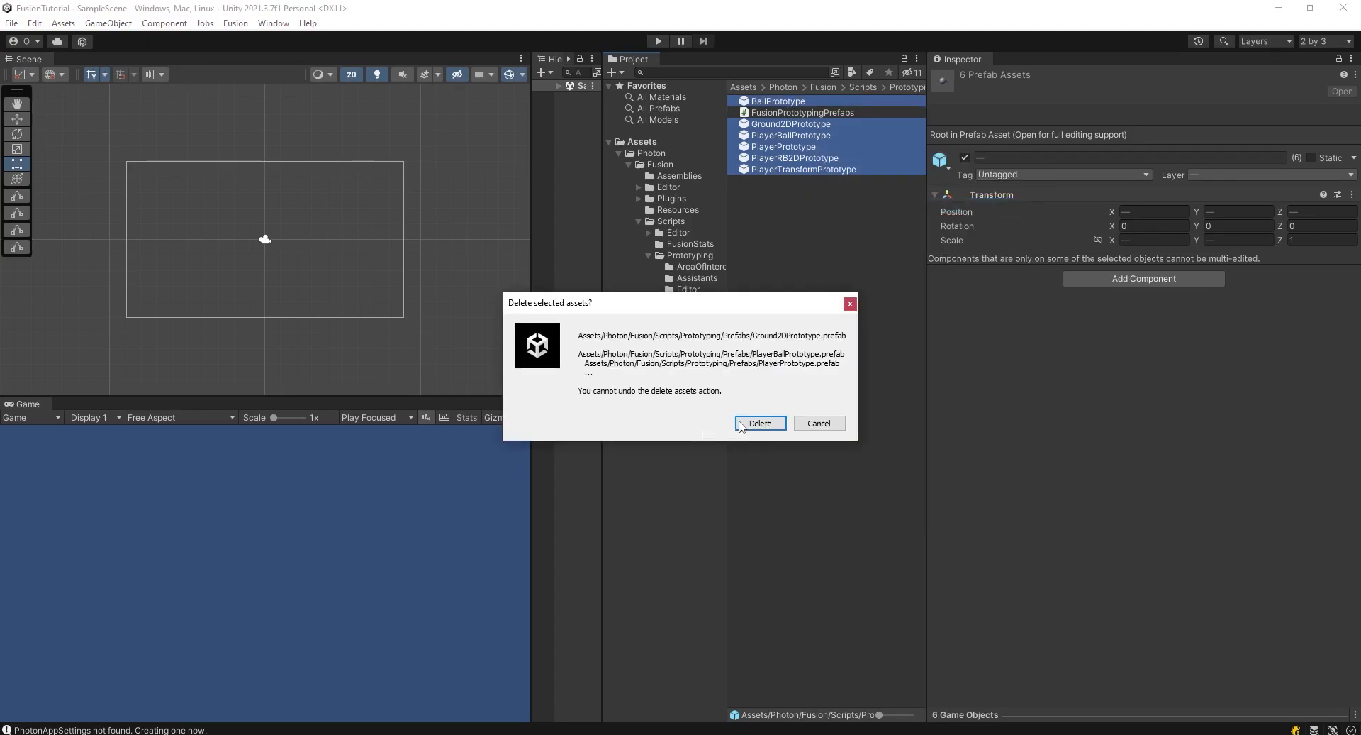